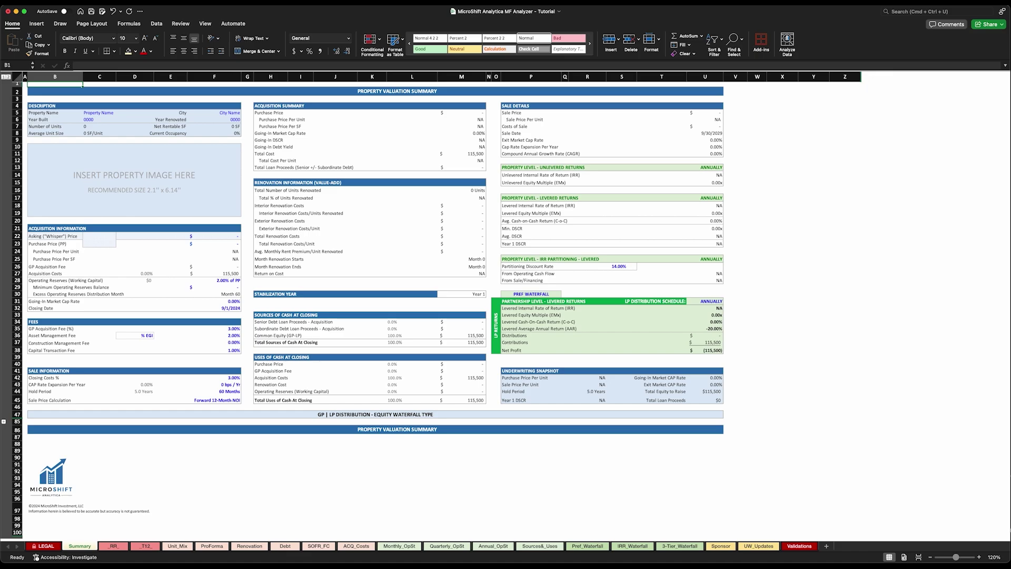
# Step: Enter "Tutorial Video" as the property name and "Tutorial" as the city in the property description
pyautogui.click(90, 115)
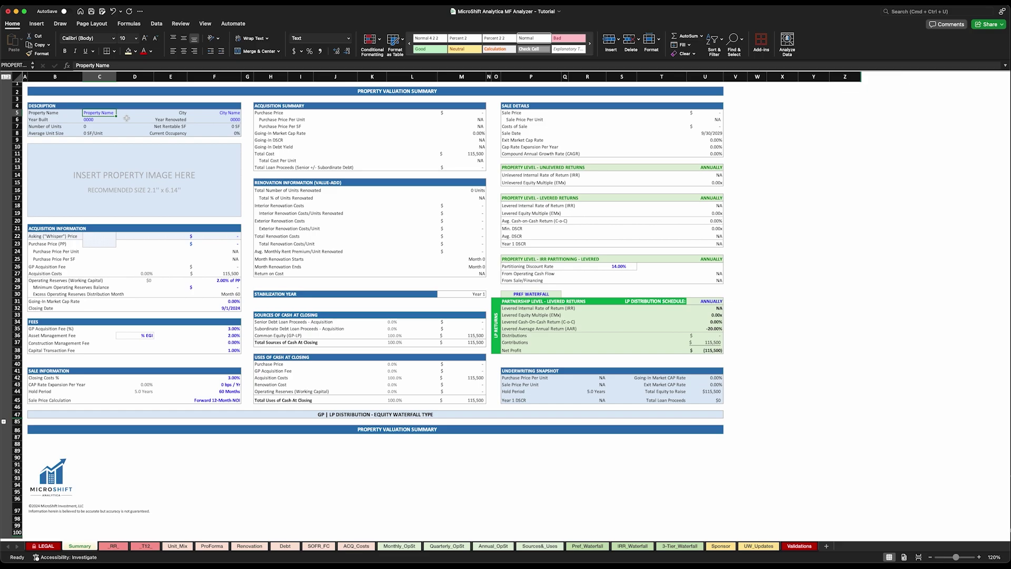
pyautogui.write('Toti')
pyautogui.press('BackSpace')
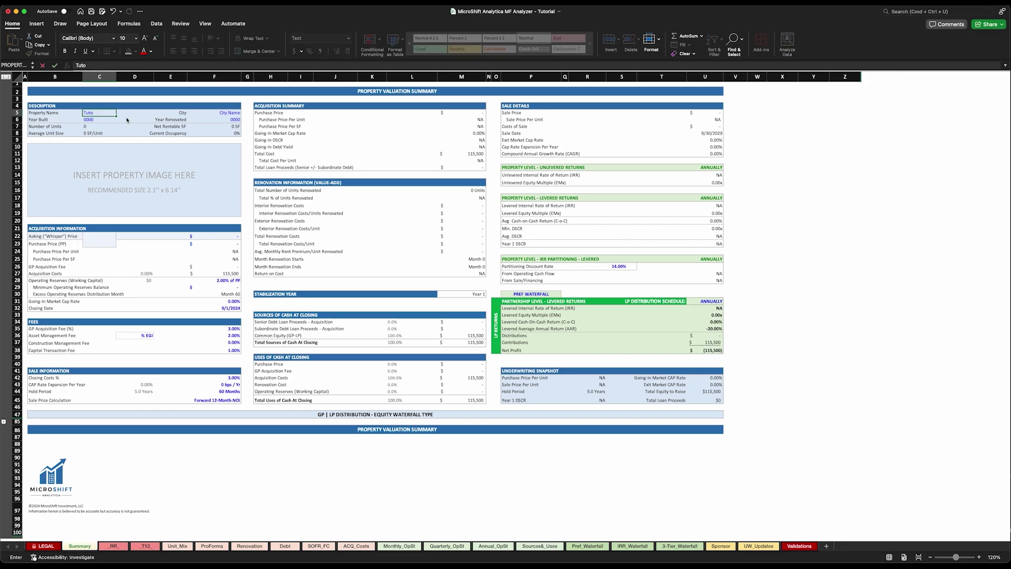
pyautogui.write('orial Video')
pyautogui.press('Tab')
pyautogui.press('Tab')
pyautogui.press('Tab')
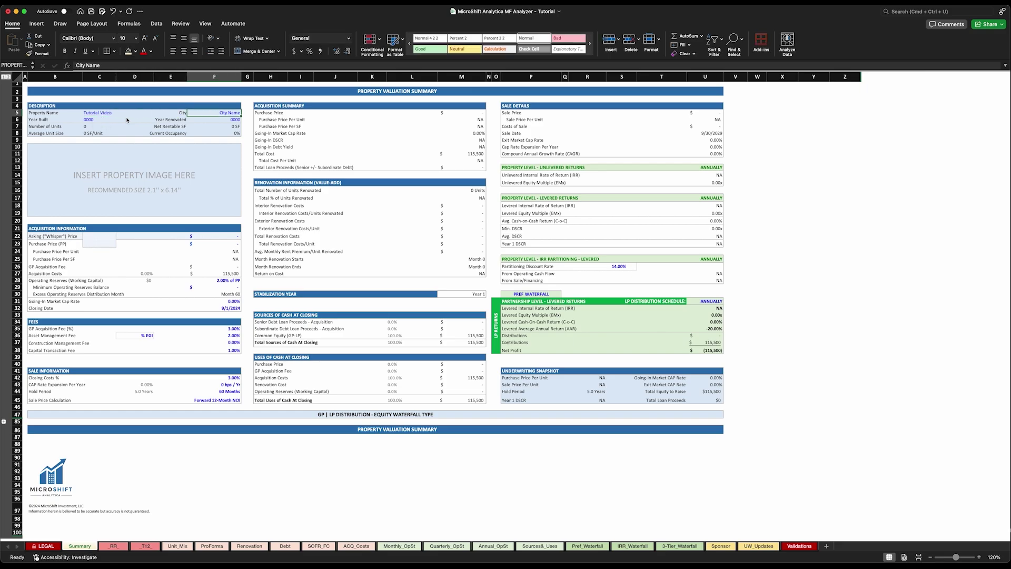
pyautogui.write('Tutoria')
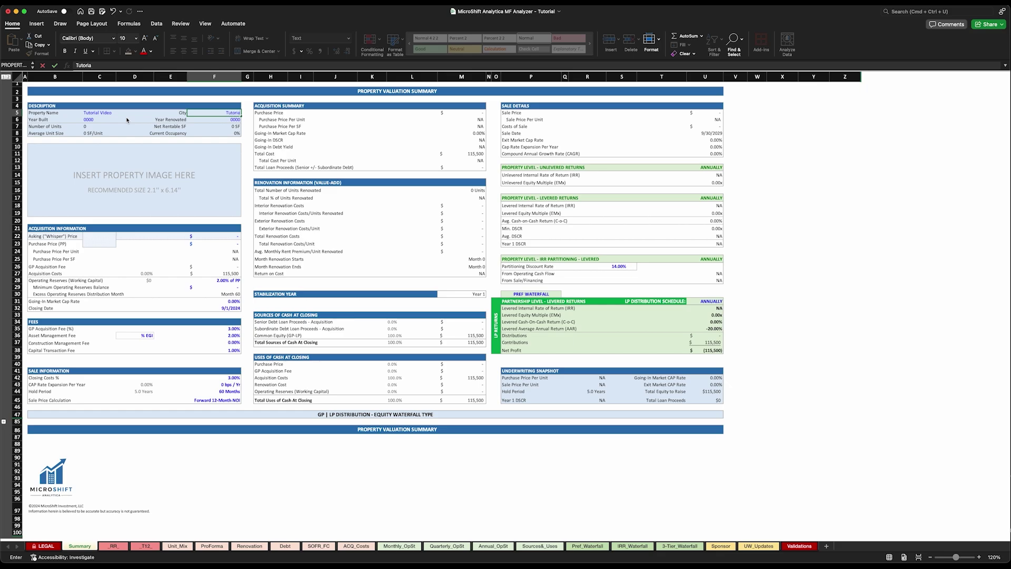
pyautogui.write('l')
pyautogui.press('Return')
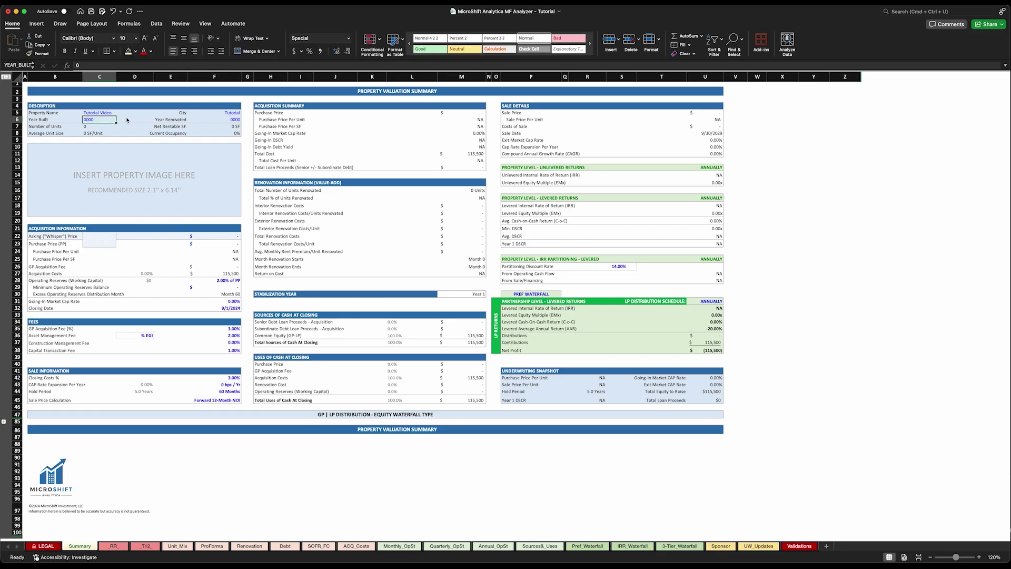
# Step: Set the year built to 1999 and the year renovated to 2019
pyautogui.write('19')
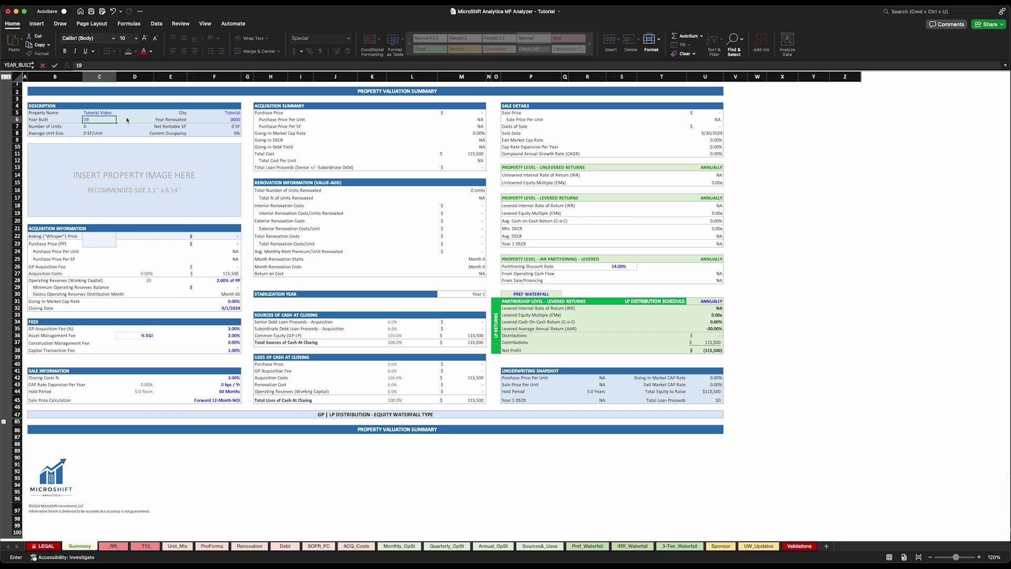
pyautogui.write('99')
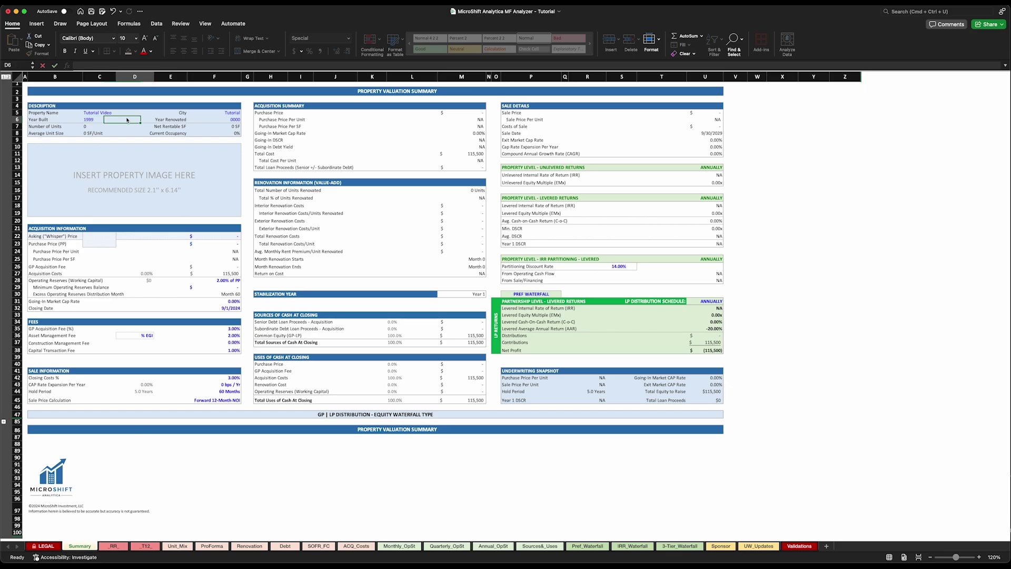
pyautogui.press('Tab')
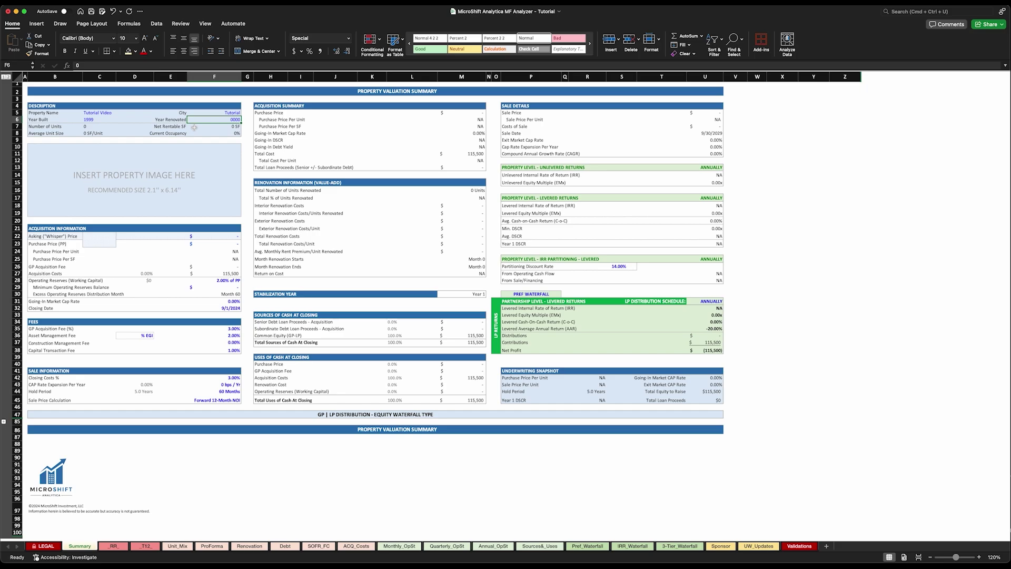
pyautogui.write('2019')
pyautogui.press('Return')
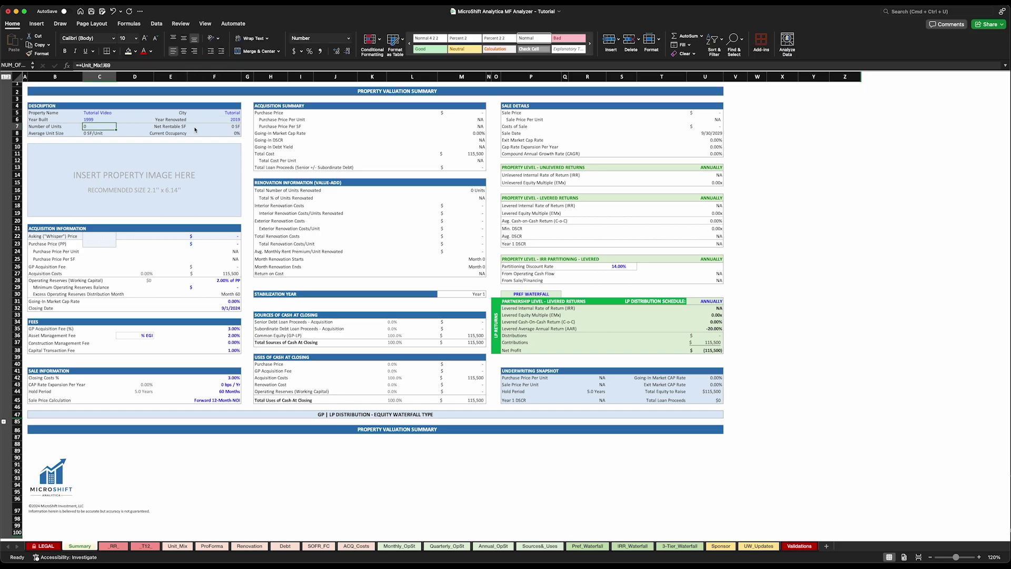
# Step: Examine the number of units, average unit size, net rentable SF and current occupancy cells in the description block
pyautogui.click(42, 127)
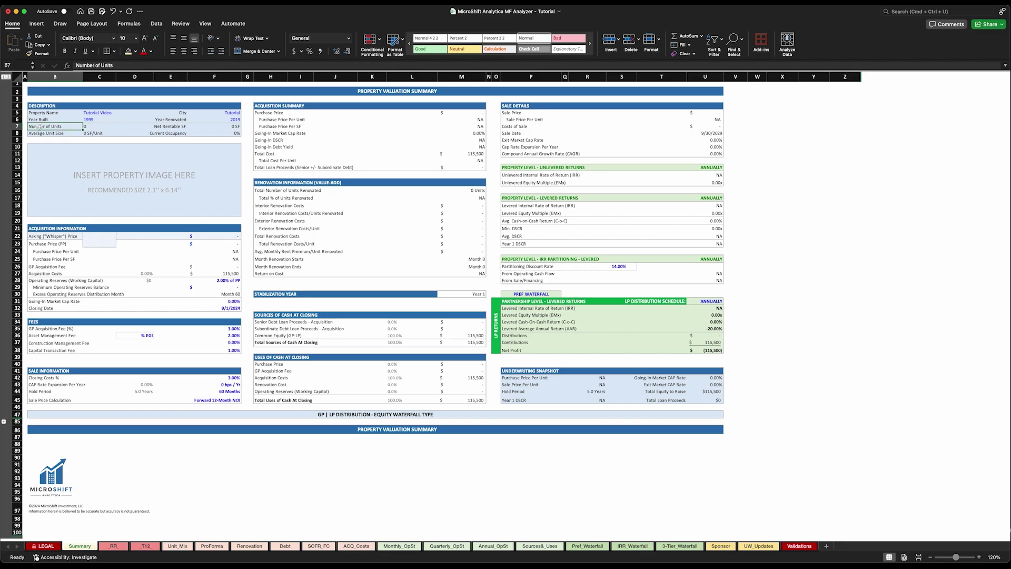
pyautogui.moveTo(54, 127); pyautogui.dragTo(216, 135)
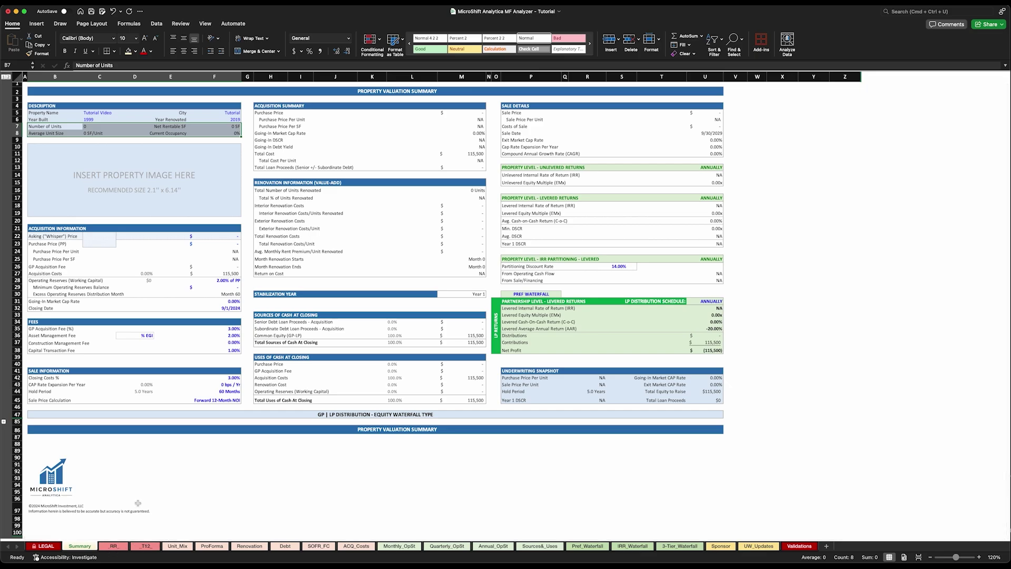
pyautogui.click(94, 126)
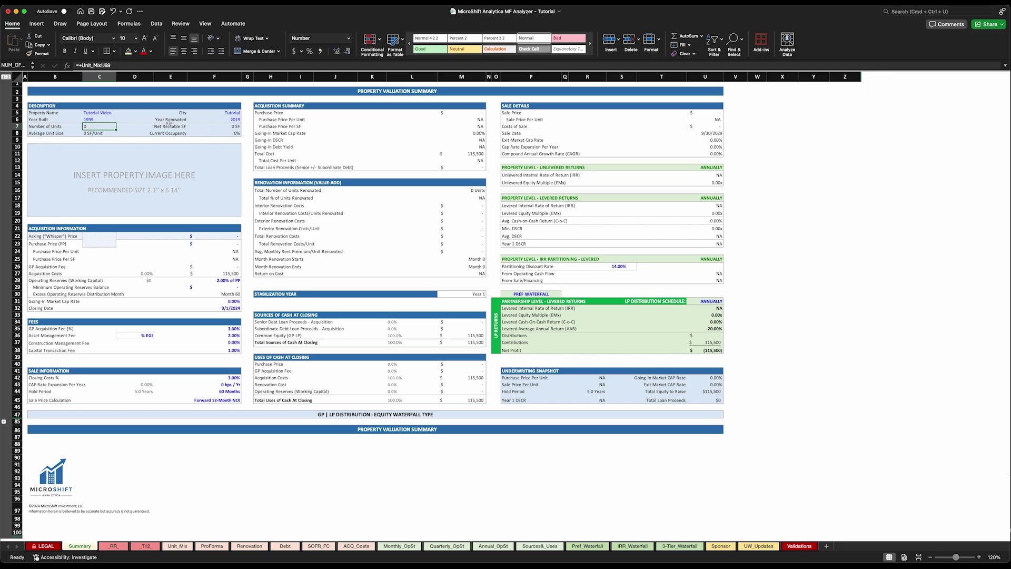
pyautogui.moveTo(49, 126); pyautogui.dragTo(200, 133)
pyautogui.click(91, 127)
pyautogui.click(51, 139)
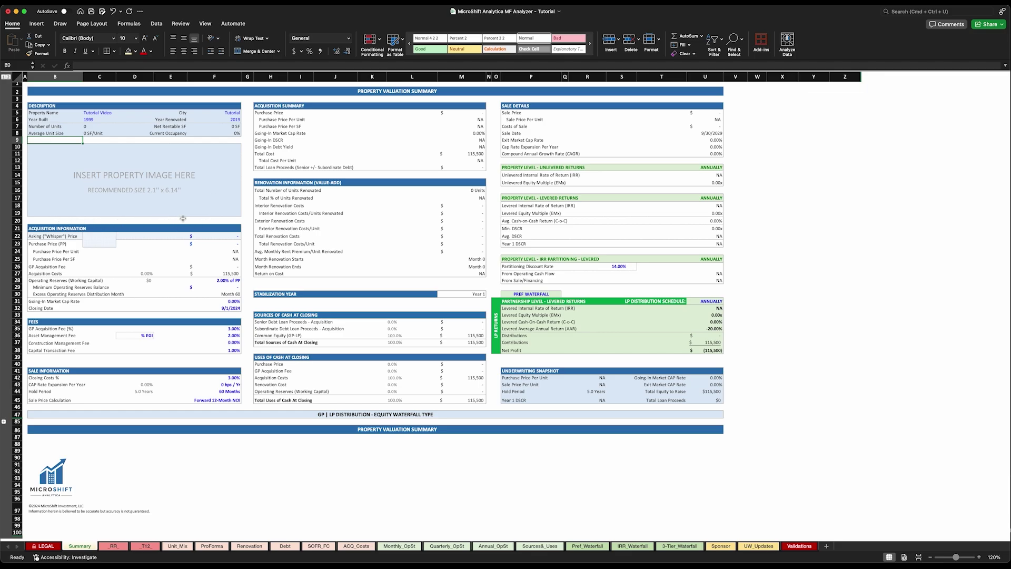
# Step: Set the asking ("Whisper") price to 40,000,000 in the acquisition information
pyautogui.scroll(-3, 187, 218)
pyautogui.scroll(-1, 190, 218)
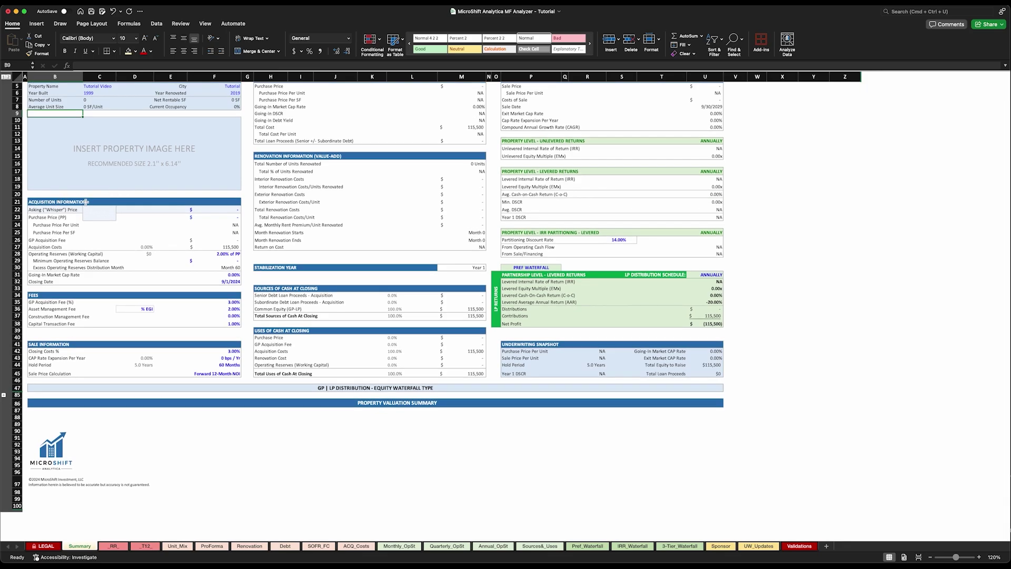
pyautogui.click(212, 210)
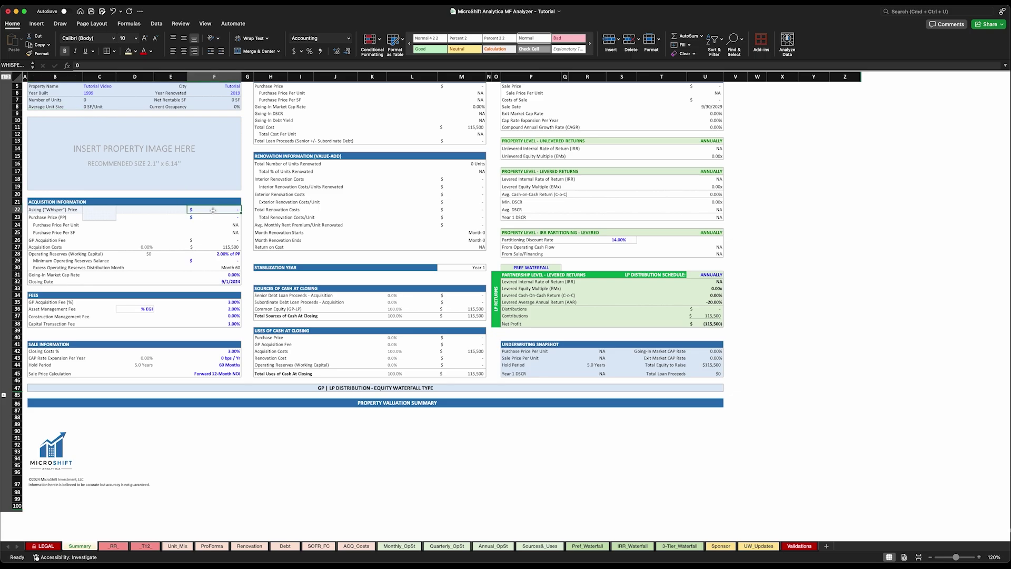
pyautogui.write('40,0')
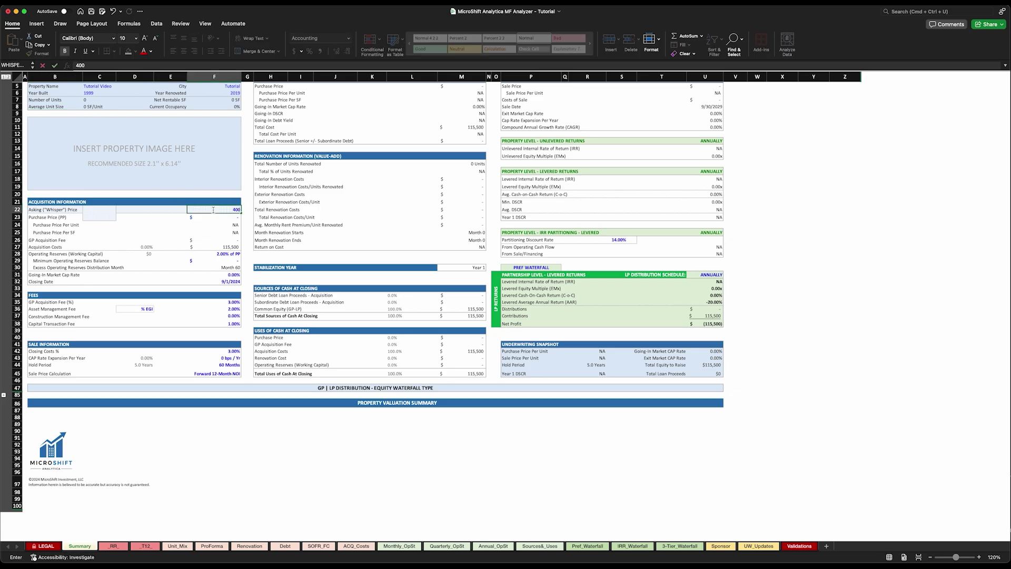
pyautogui.write('00,000000')
pyautogui.press('Return')
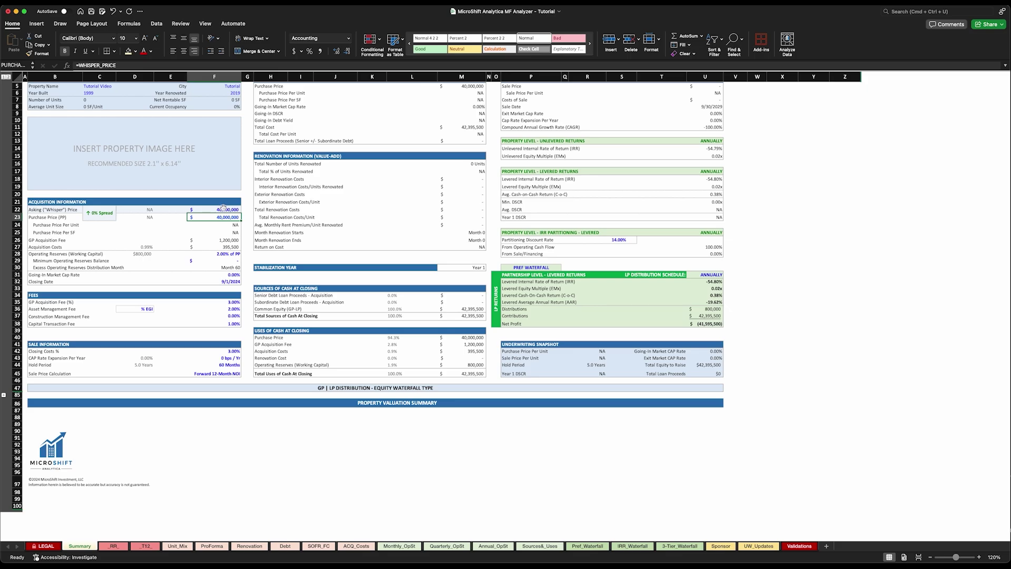
# Step: Examine the asking price and the formulas for purchase price, price per unit and per SF, GP acquisition fee and acquisition costs
pyautogui.click(221, 209)
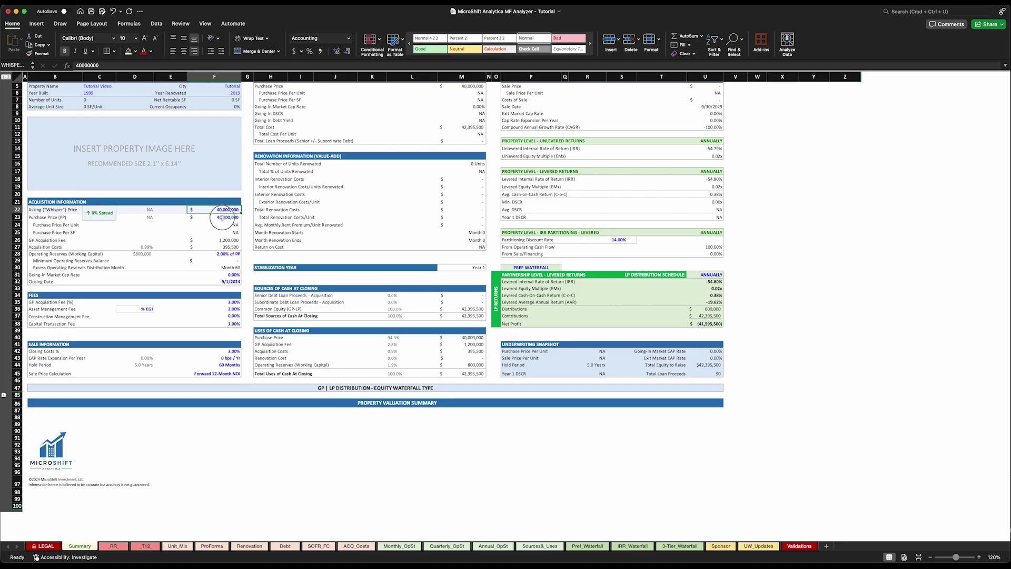
pyautogui.click(223, 218)
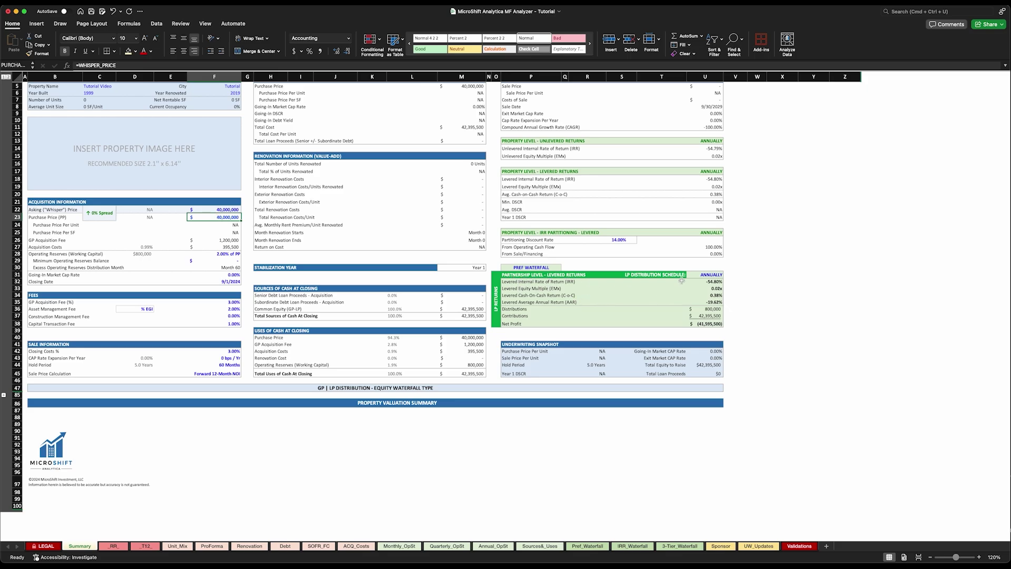
pyautogui.scroll(-1, 585, 307)
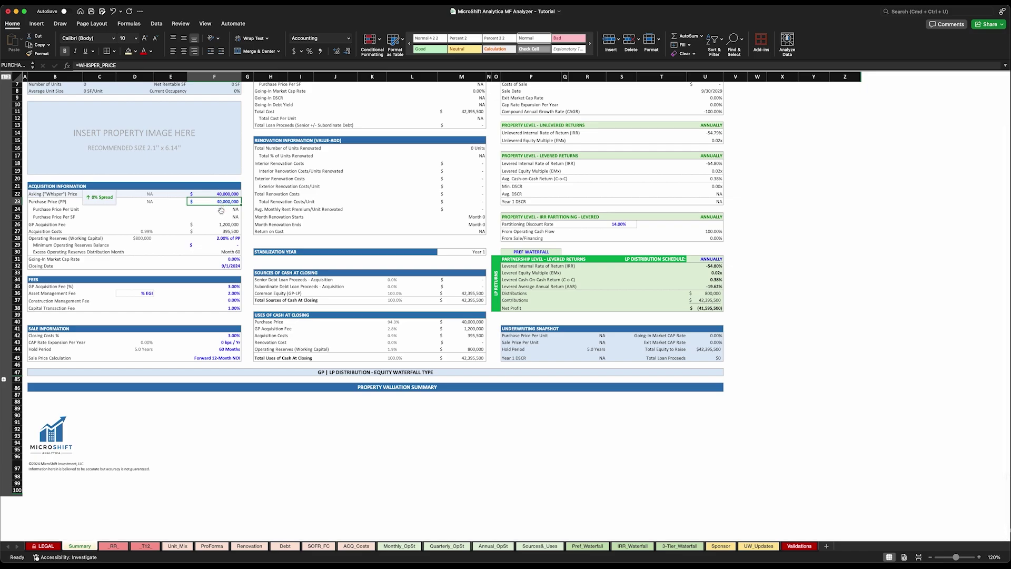
pyautogui.click(221, 209)
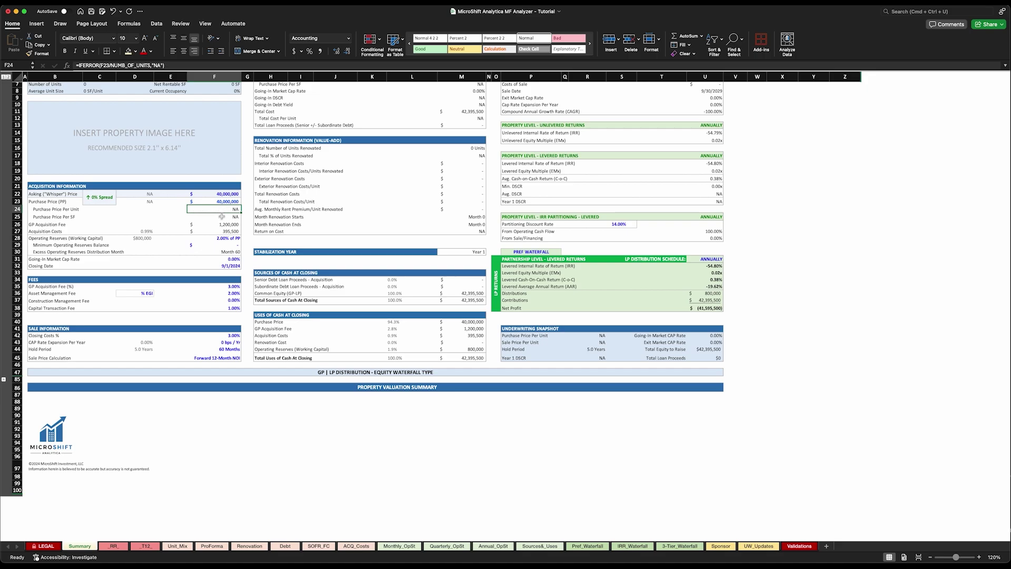
pyautogui.click(223, 217)
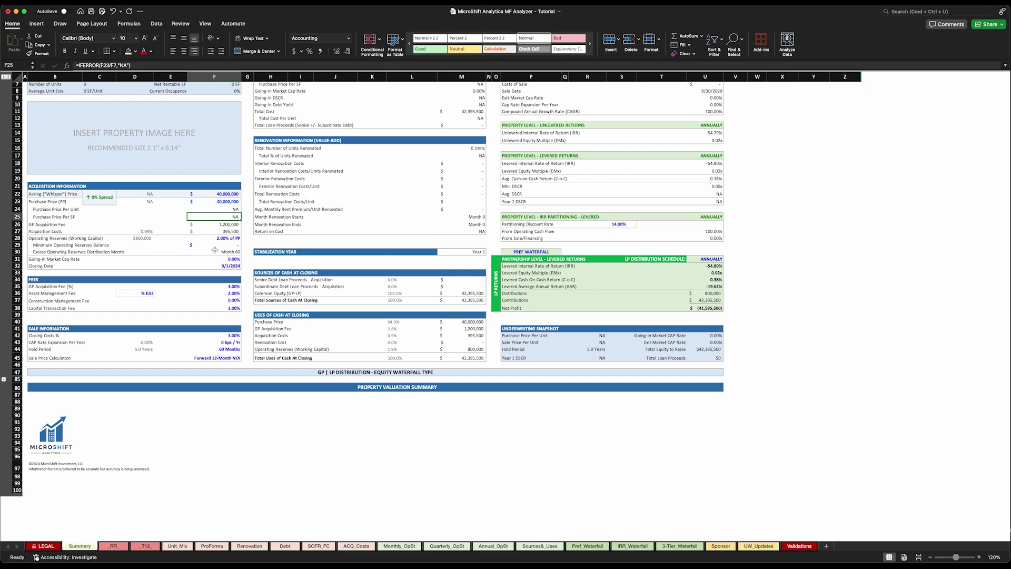
pyautogui.scroll(-1, 153, 342)
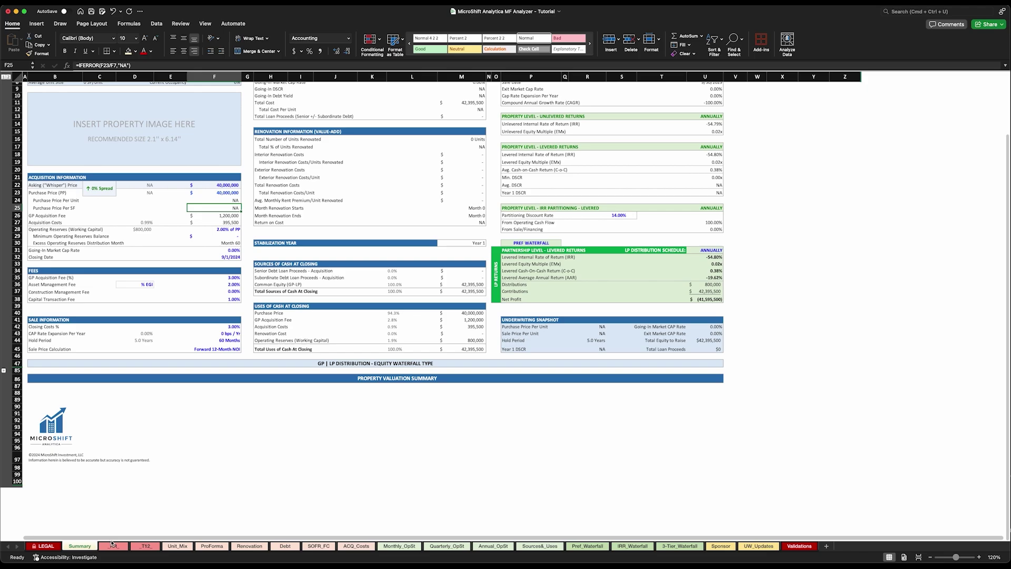
pyautogui.click(231, 216)
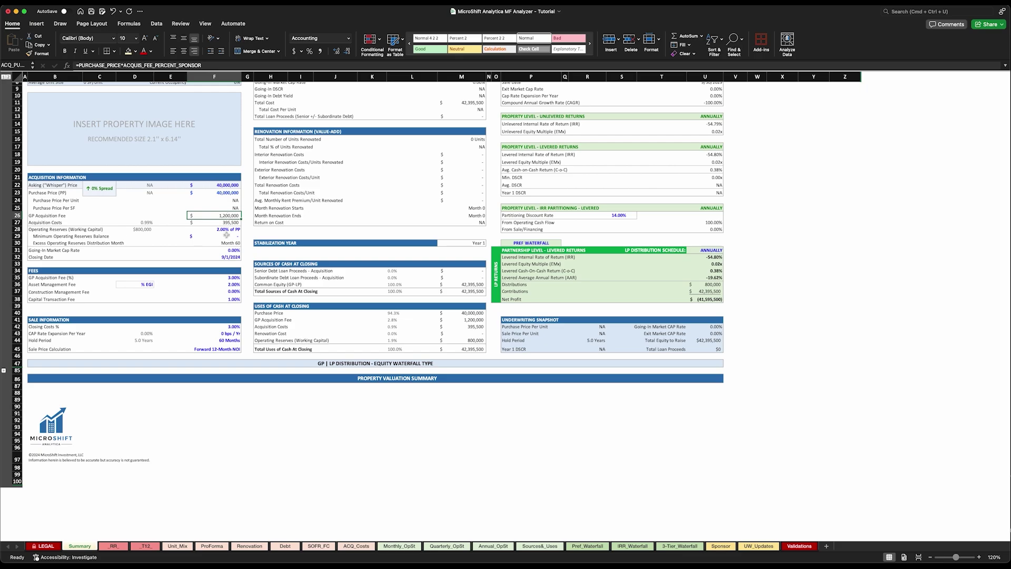
pyautogui.click(233, 223)
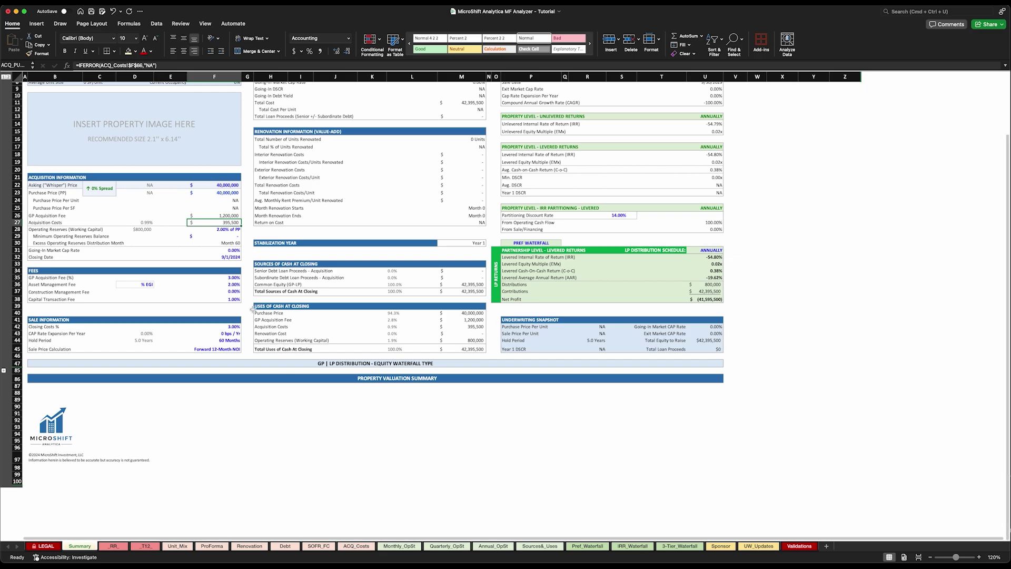
# Step: Set the operating reserves (working capital) to 3% of the purchase price
pyautogui.click(228, 229)
pyautogui.write('3')
pyautogui.hotkey('ctrl', 'Return')
pyautogui.scroll(2, 232, 232)
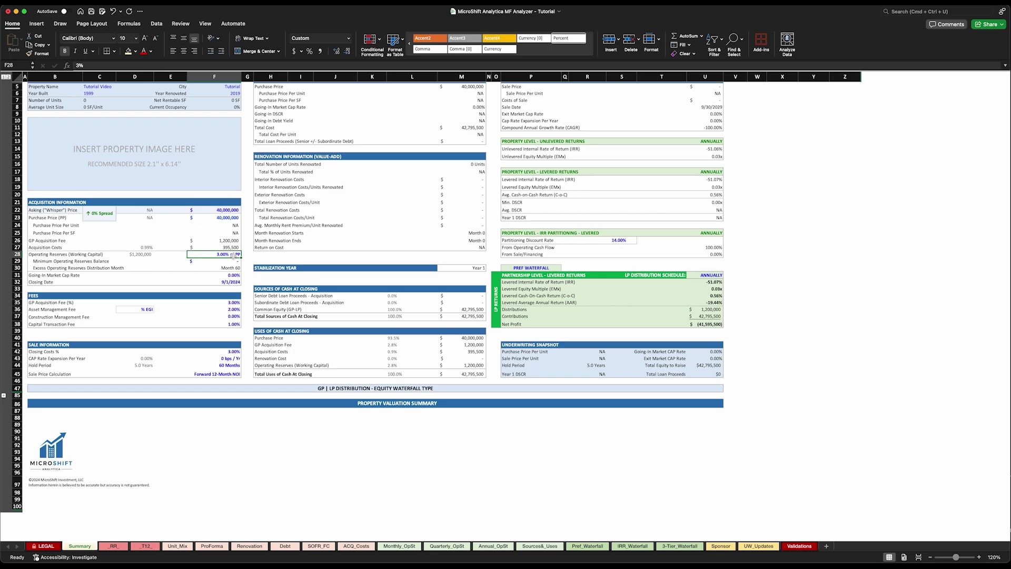
pyautogui.scroll(-1, 223, 254)
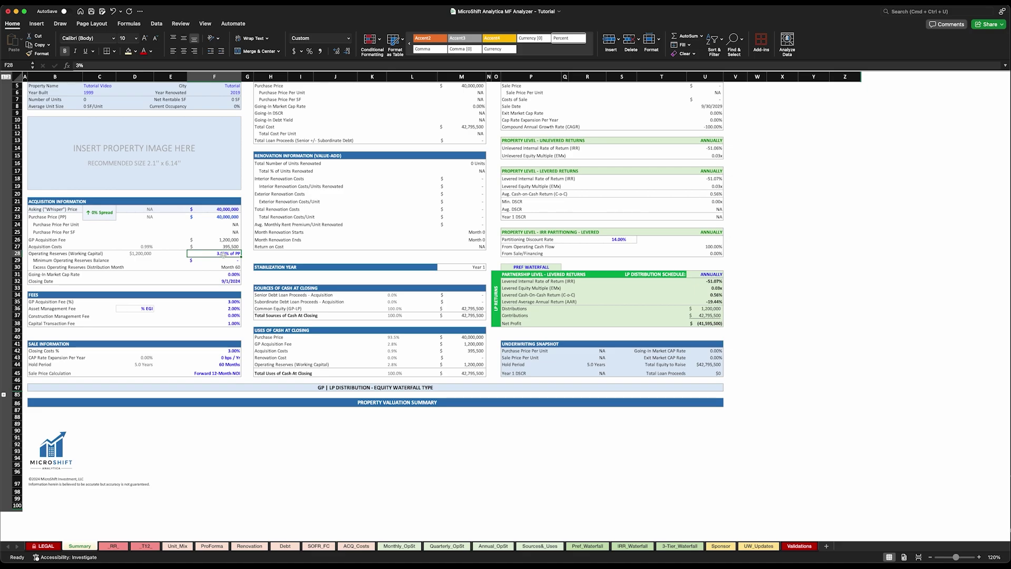
# Step: Review the minimum operating reserves balance, excess reserves distribution month, going-in market cap rate and closing date cells
pyautogui.click(229, 260)
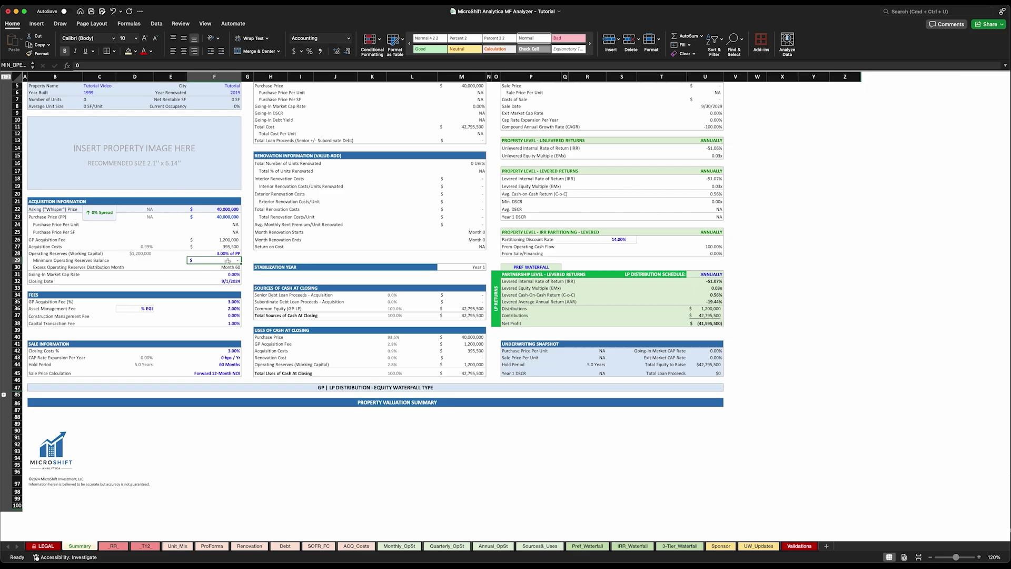
pyautogui.click(232, 268)
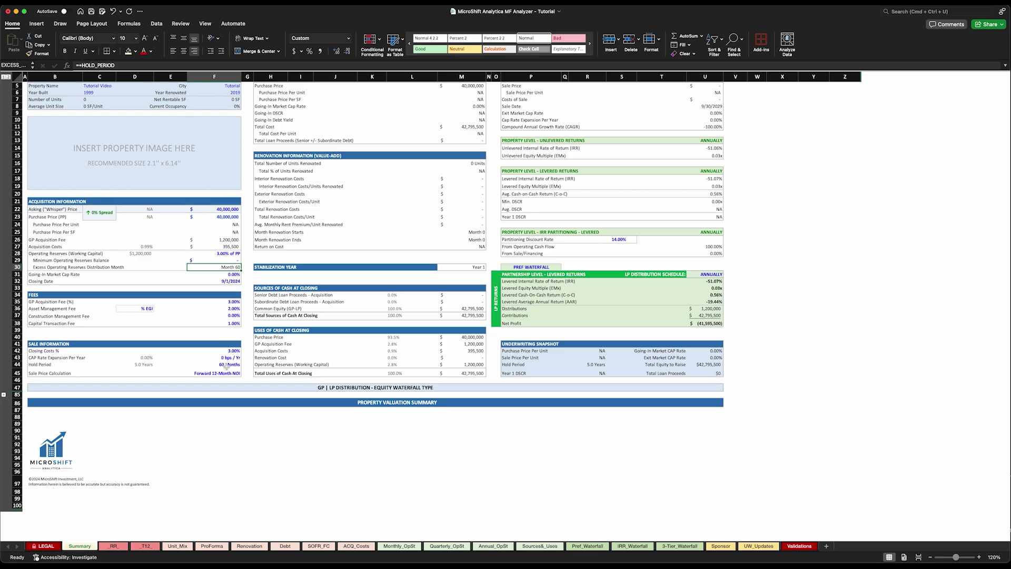
pyautogui.click(232, 275)
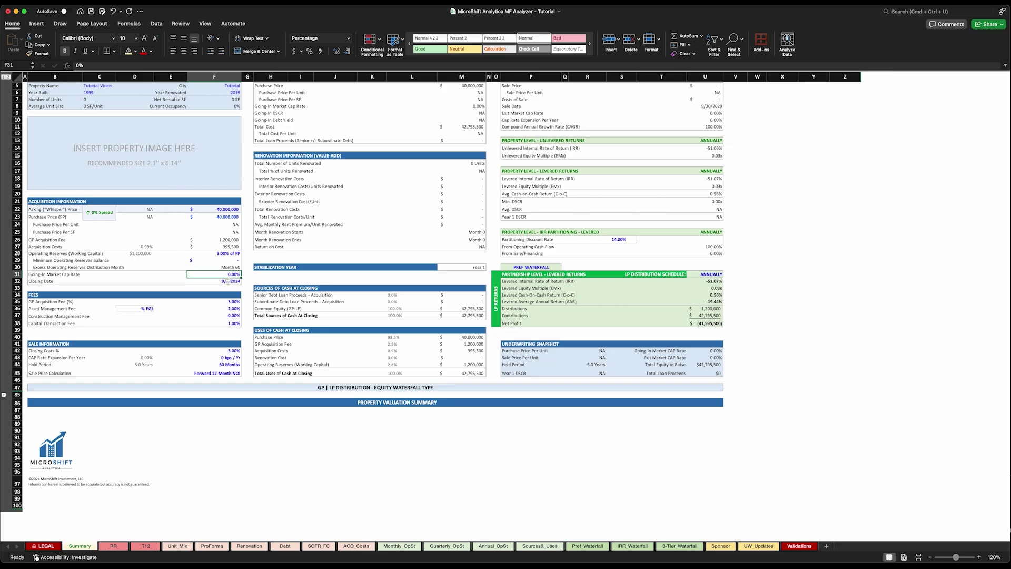
pyautogui.click(231, 281)
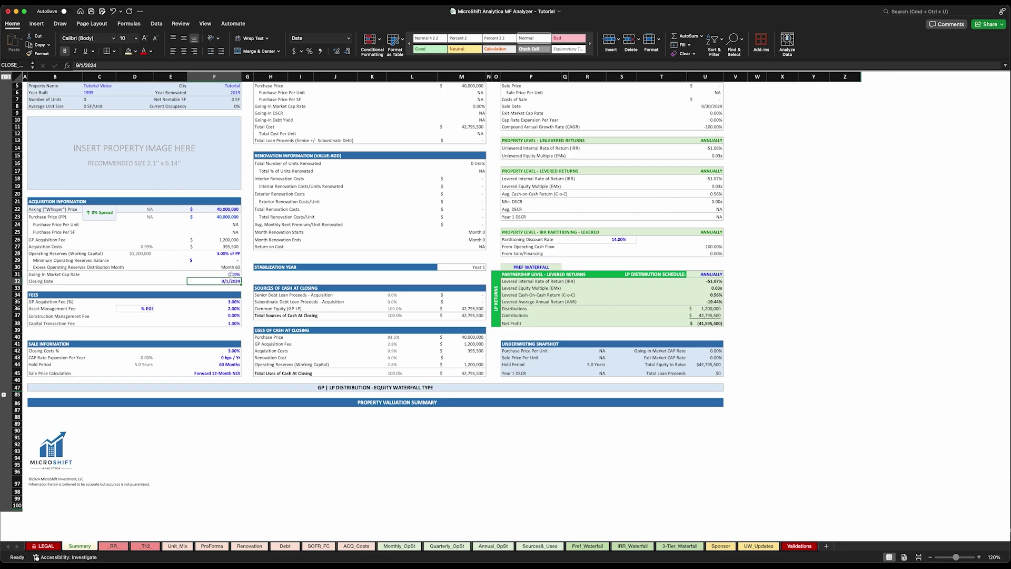
# Step: Review the GP acquisition, asset management, construction management and capital transaction fee inputs in the fees section
pyautogui.scroll(-3, 230, 275)
pyautogui.click(239, 231)
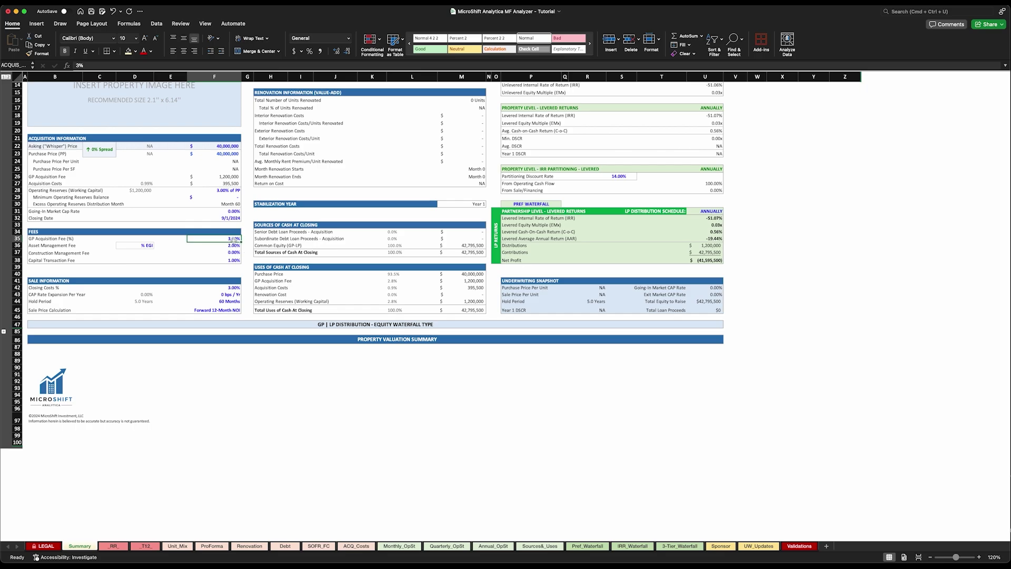
pyautogui.click(235, 240)
pyautogui.click(234, 245)
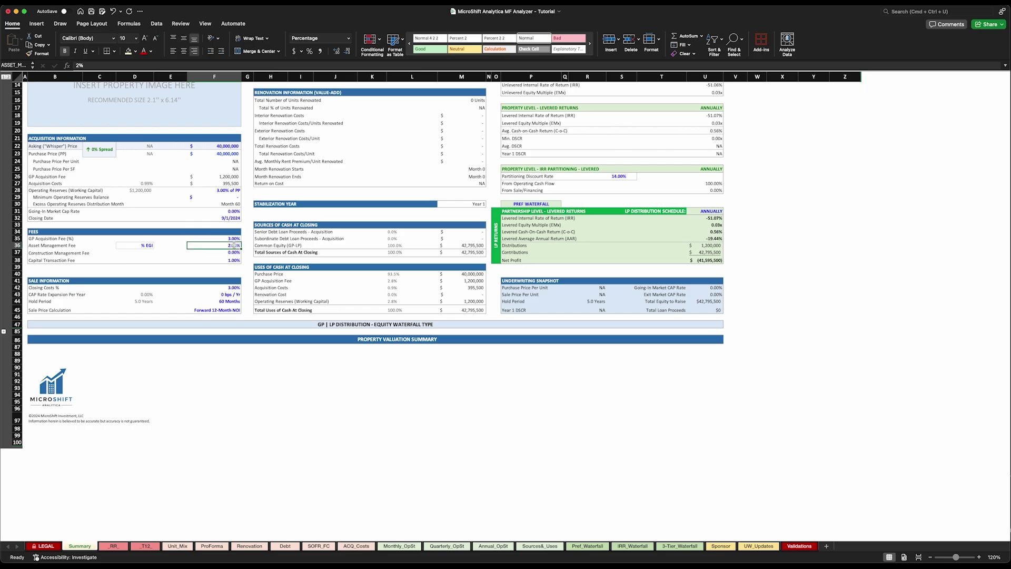
pyautogui.click(233, 253)
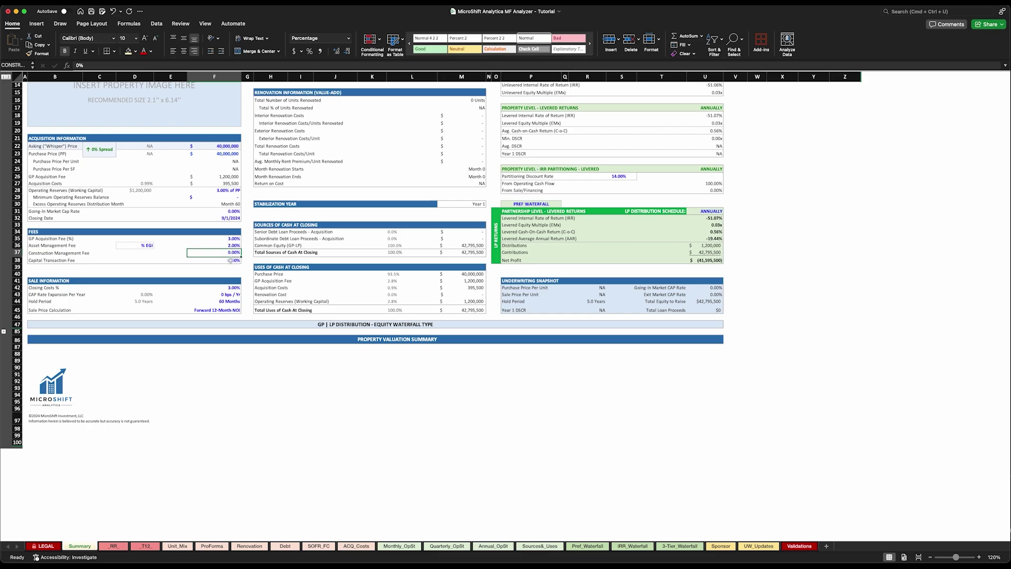
pyautogui.click(232, 260)
pyautogui.click(240, 246)
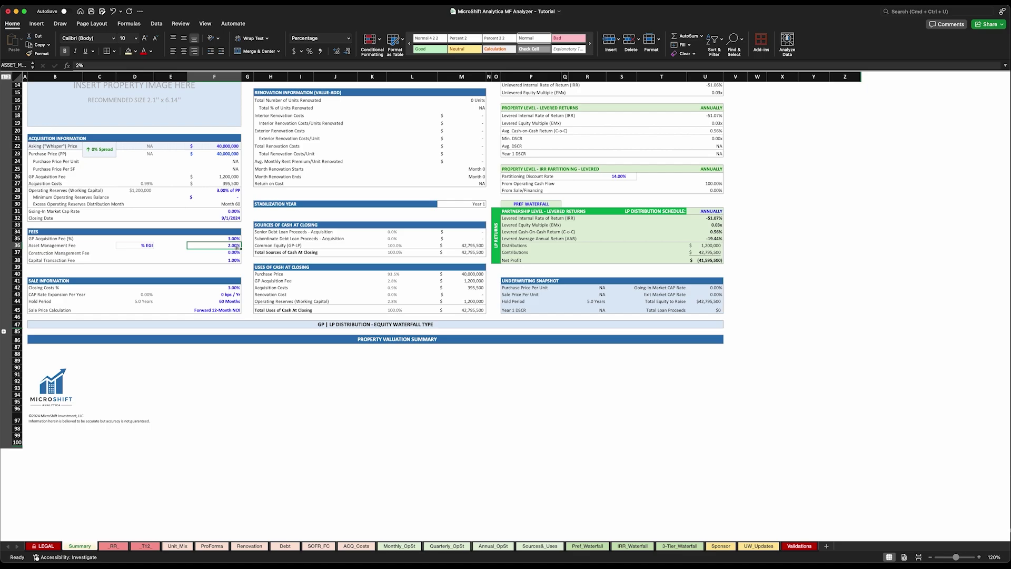
# Step: Check the basis options available for the asset management fee in the fees section
pyautogui.click(150, 246)
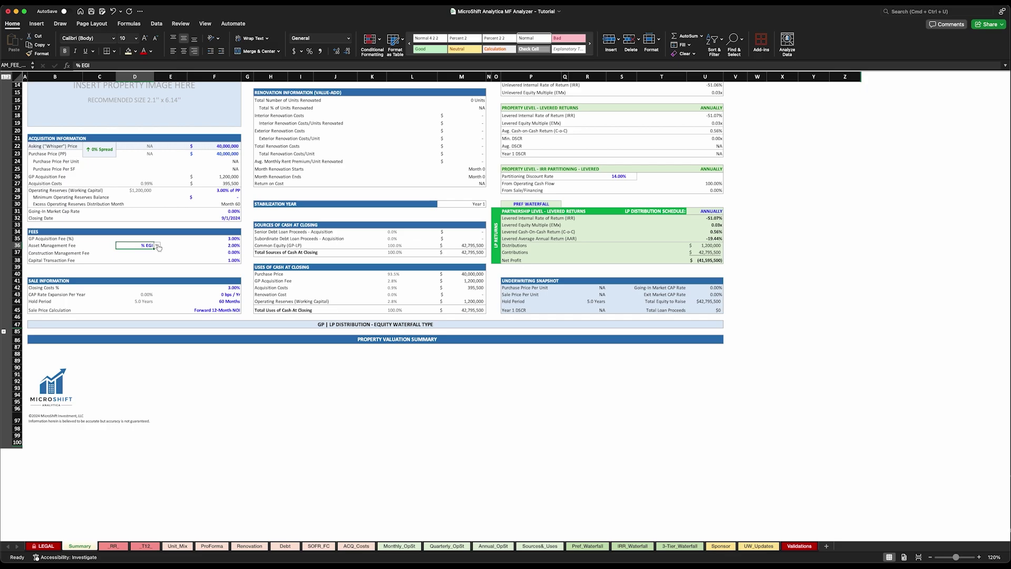
pyautogui.click(158, 246)
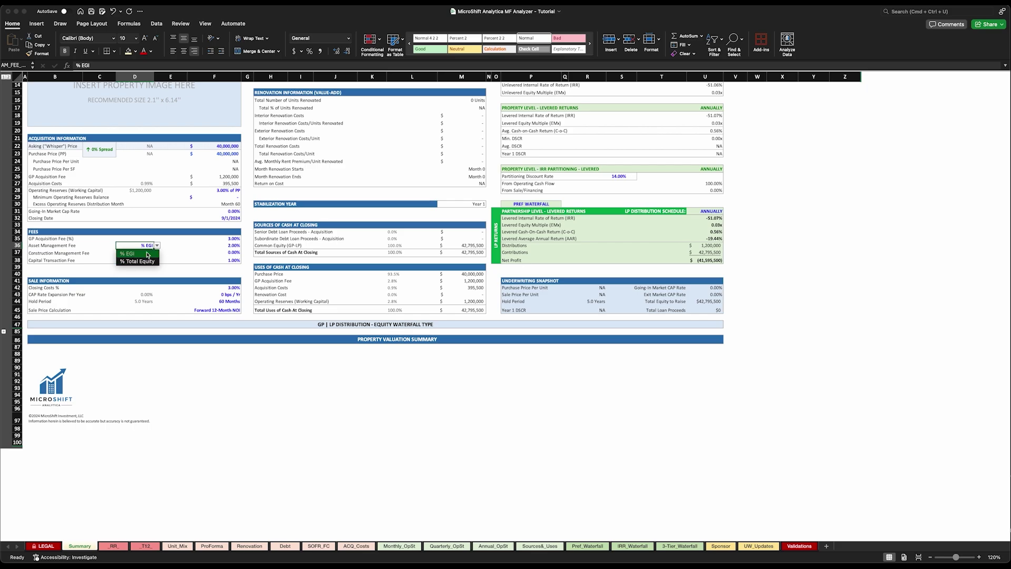
pyautogui.press('Escape')
# Step: Review the closing costs percentage and cap rate expansion per year inputs in the sale information section
pyautogui.click(231, 281)
pyautogui.scroll(-1, 236, 274)
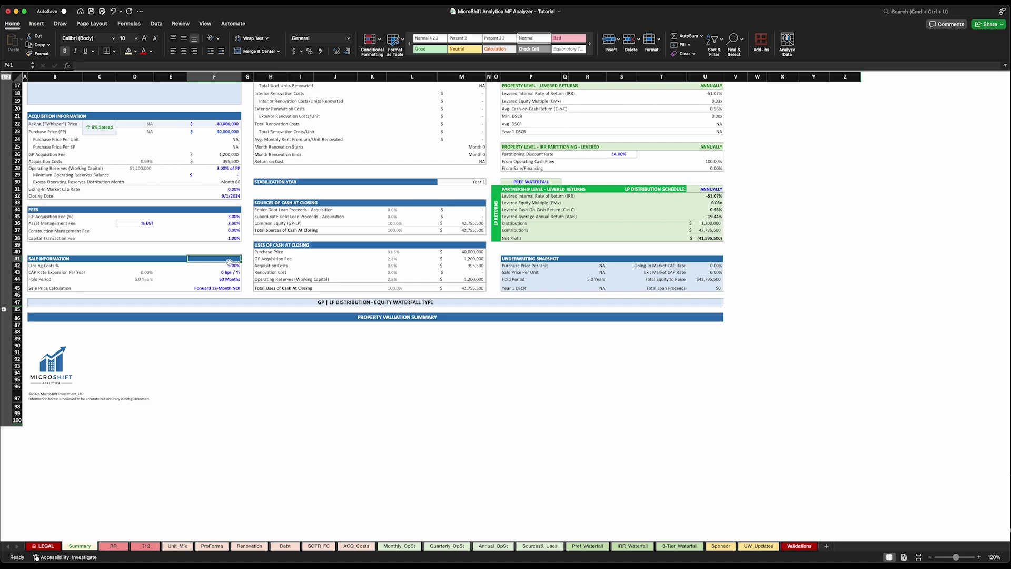
pyautogui.click(233, 266)
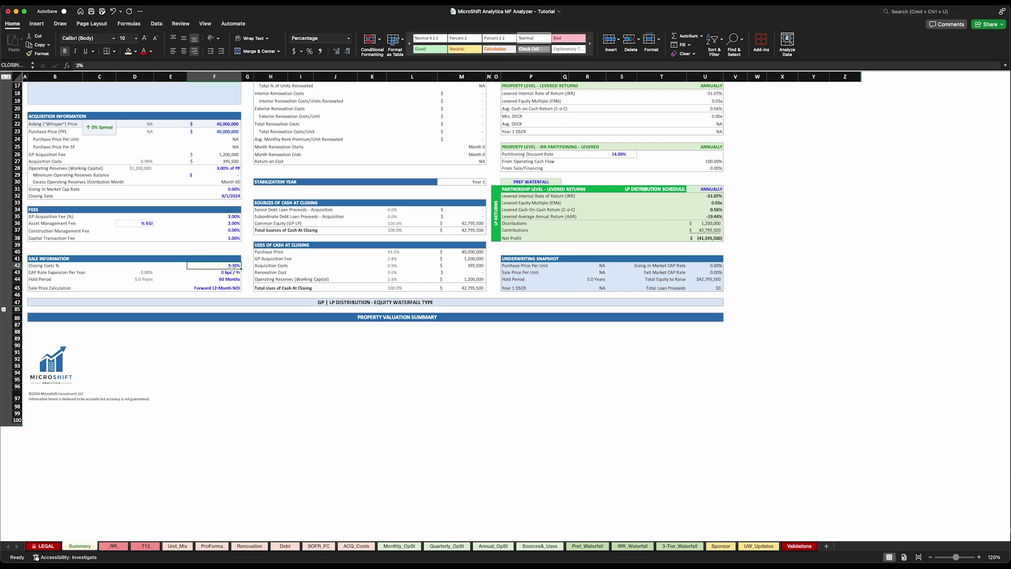
pyautogui.click(228, 273)
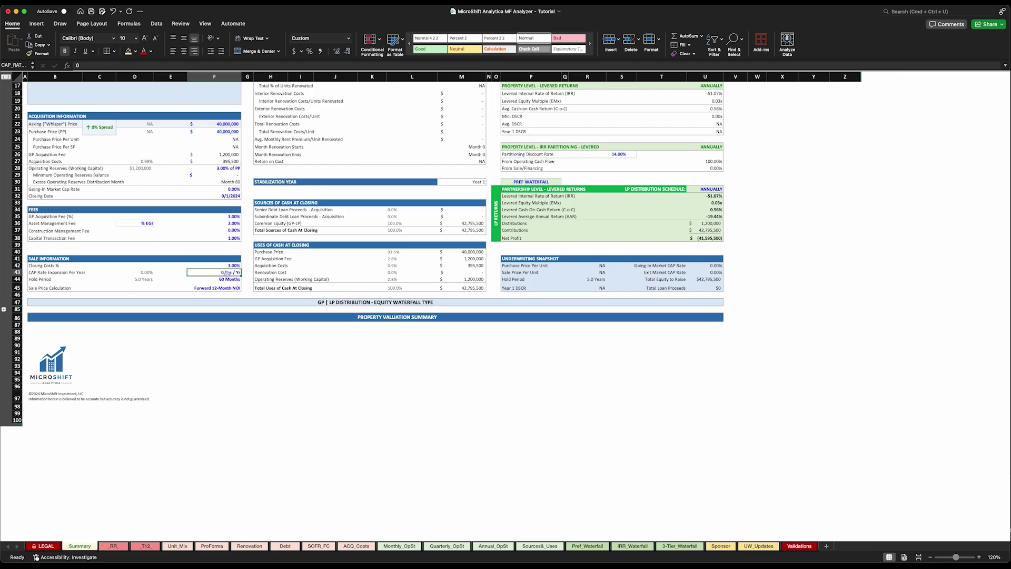
# Step: Set the going-in market cap rate in the acquisition information to 5%
pyautogui.click(231, 190)
pyautogui.scroll(-1, 232, 201)
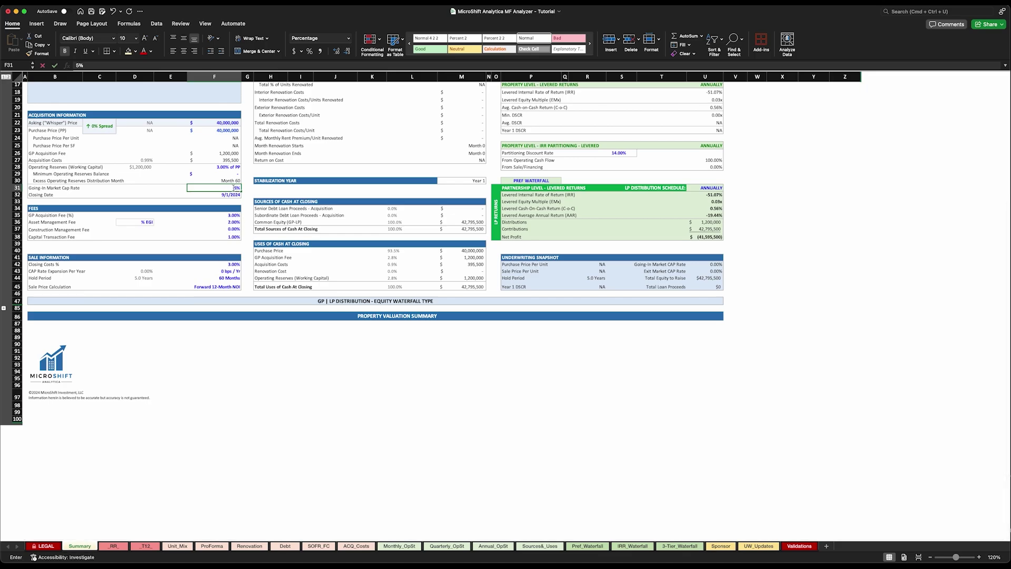
pyautogui.write('5')
pyautogui.press('Return')
# Step: Set the cap rate expansion per year in the sale information to 10 bps
pyautogui.click(232, 270)
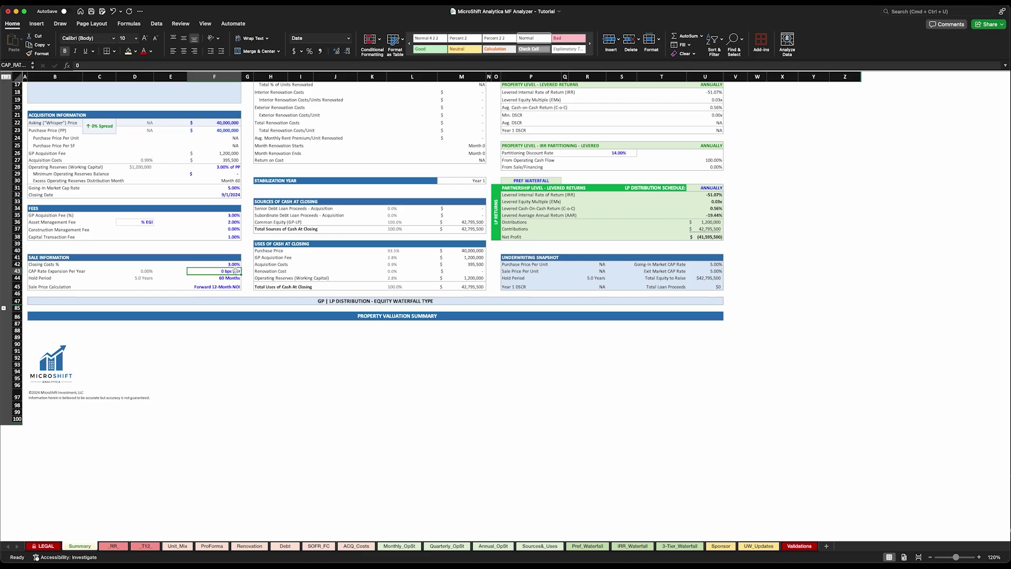
pyautogui.write('10')
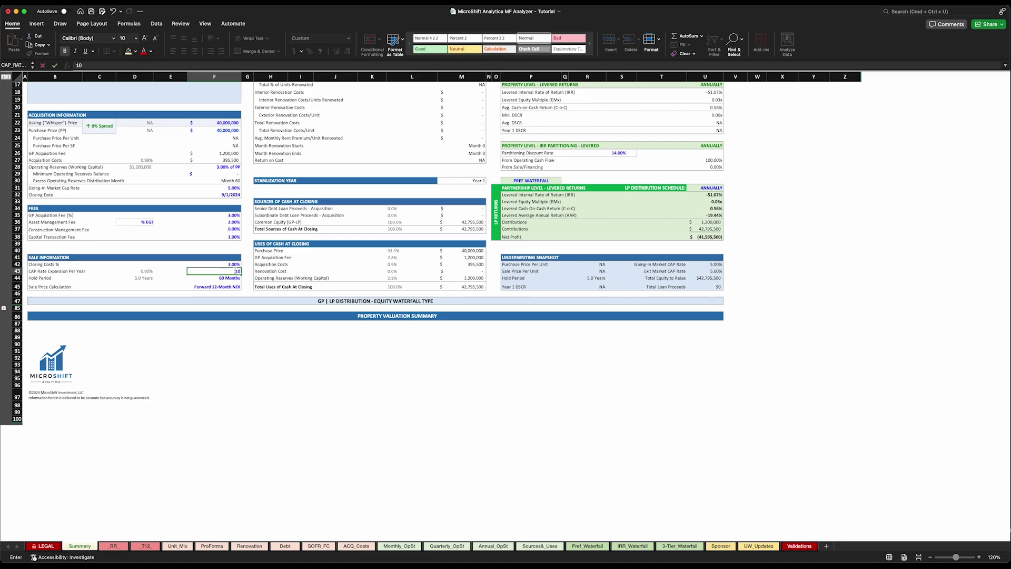
pyautogui.press('Return')
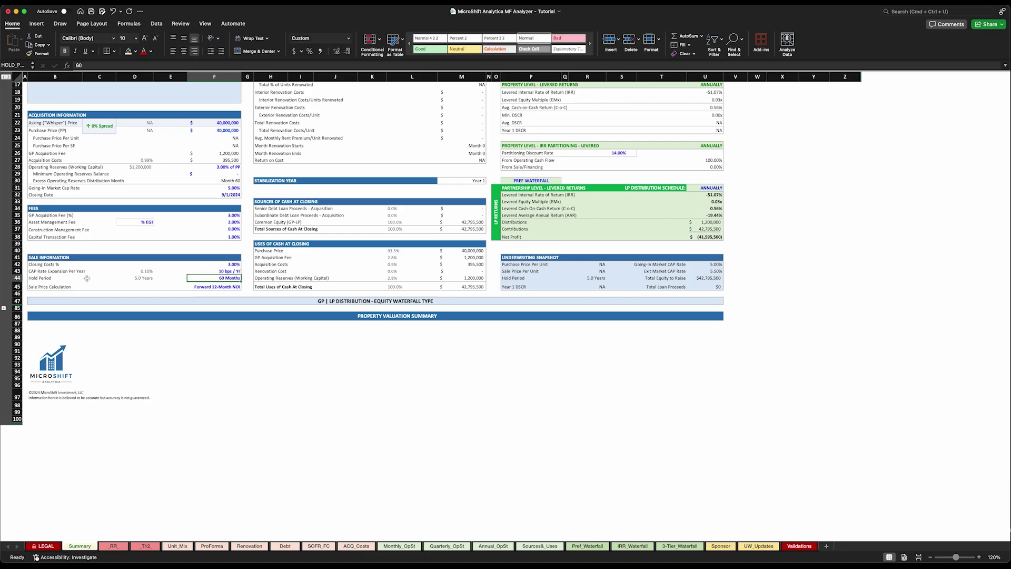
# Step: Examine the exit market cap rate formula in the sale details and the going-in market cap rate it builds on
pyautogui.scroll(5, 227, 280)
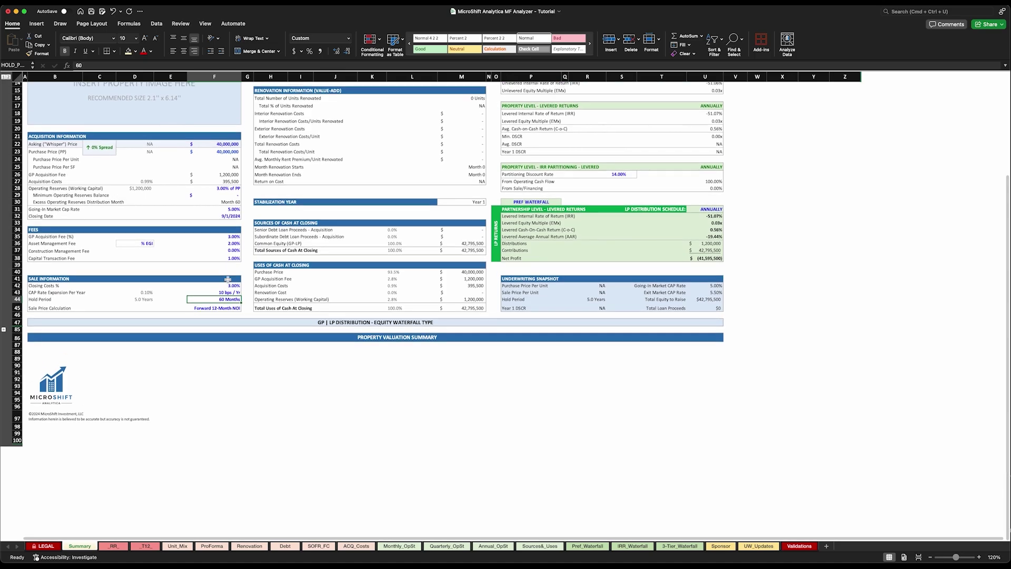
pyautogui.scroll(3, 222, 279)
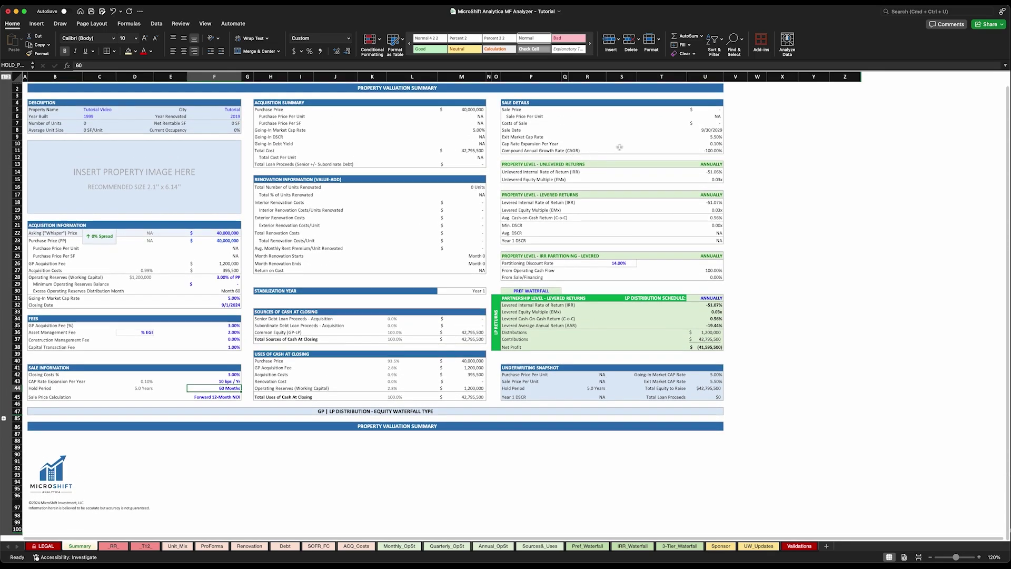
pyautogui.click(719, 137)
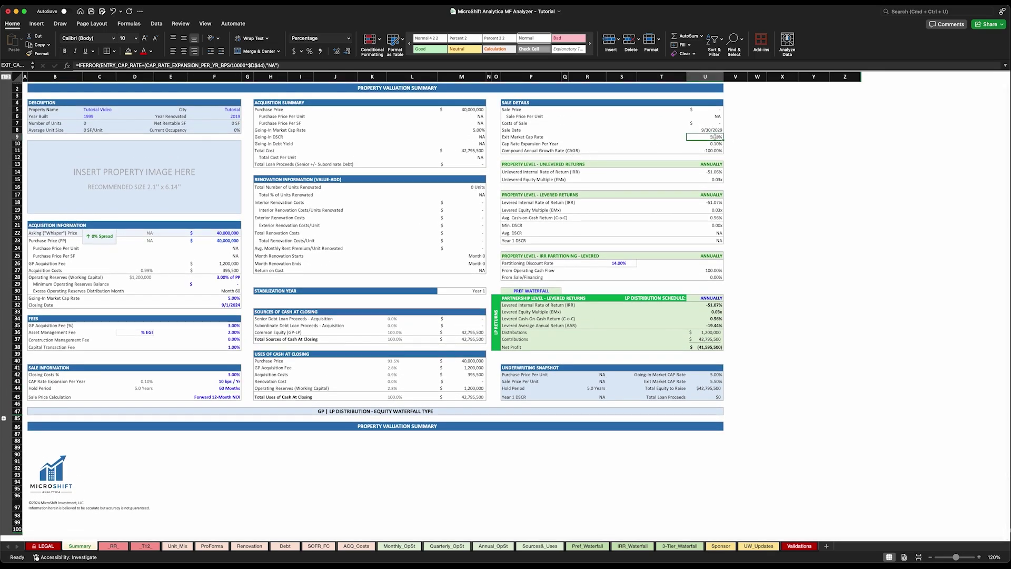
pyautogui.click(232, 298)
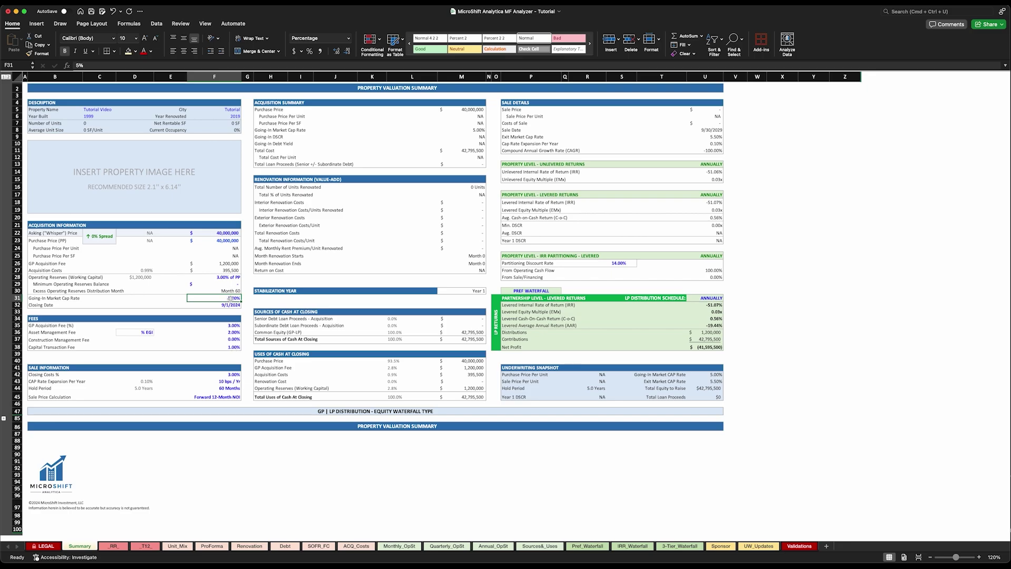
pyautogui.click(710, 137)
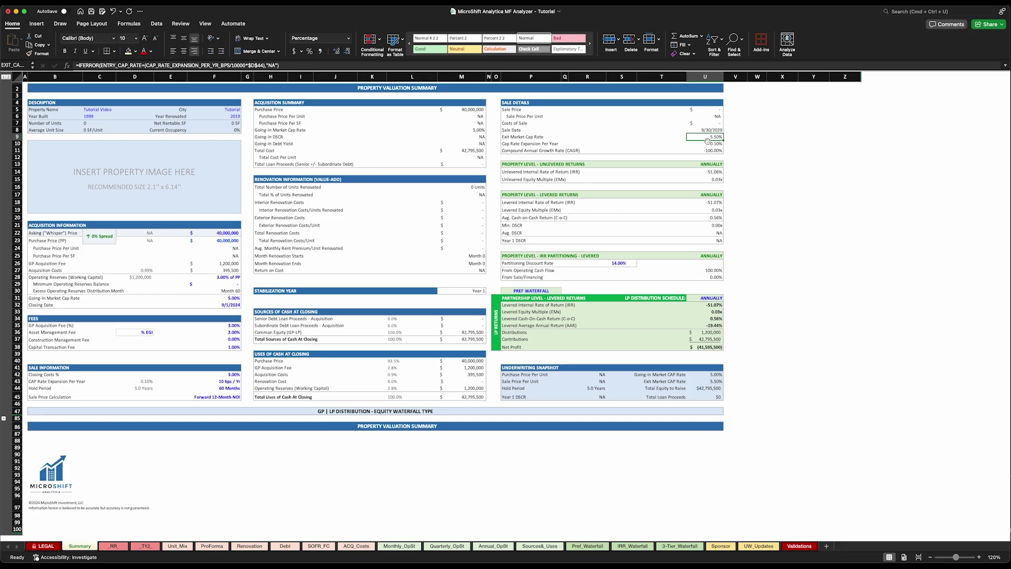
# Step: Review the hold period input and the available sale price calculation options in the sale information section
pyautogui.scroll(-2, 224, 345)
pyautogui.click(228, 350)
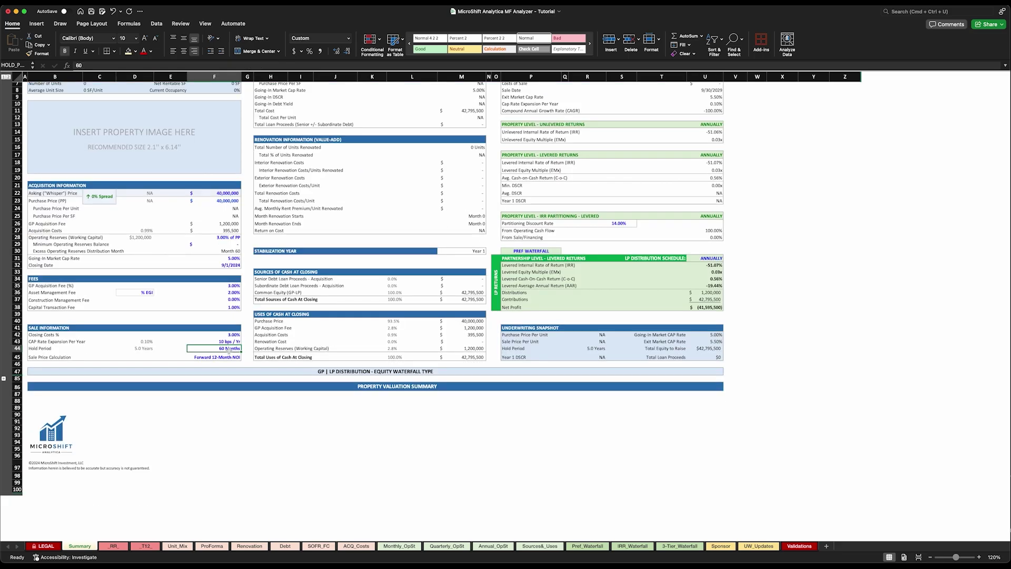
pyautogui.click(234, 357)
pyautogui.scroll(-1, 238, 354)
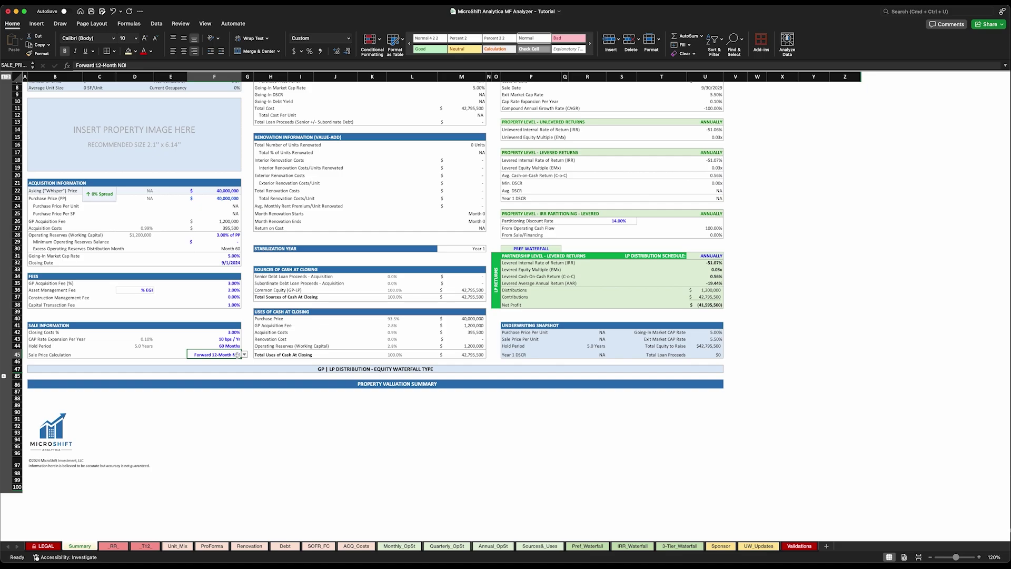
pyautogui.click(245, 355)
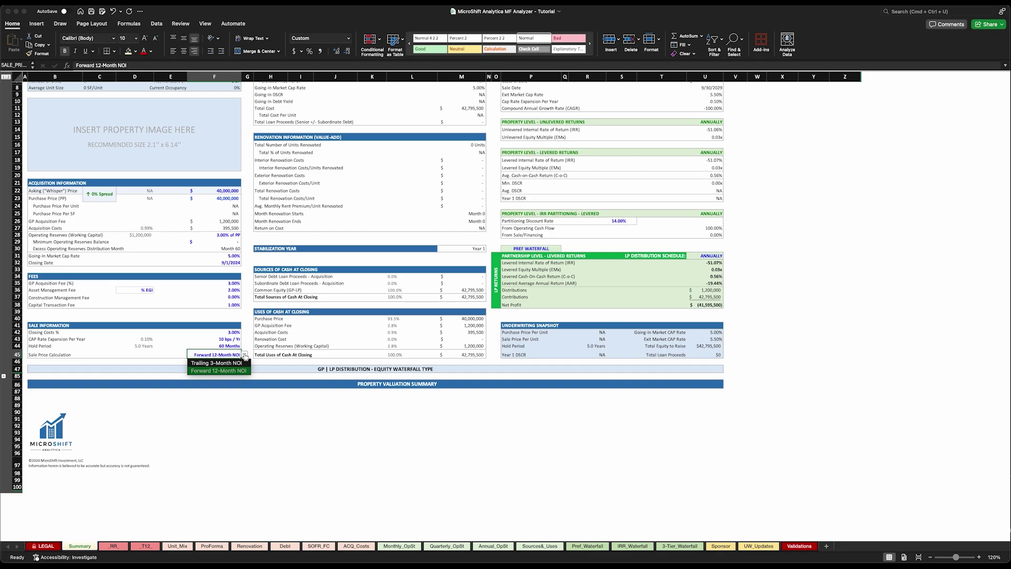
pyautogui.click(232, 361)
pyautogui.scroll(3, 231, 361)
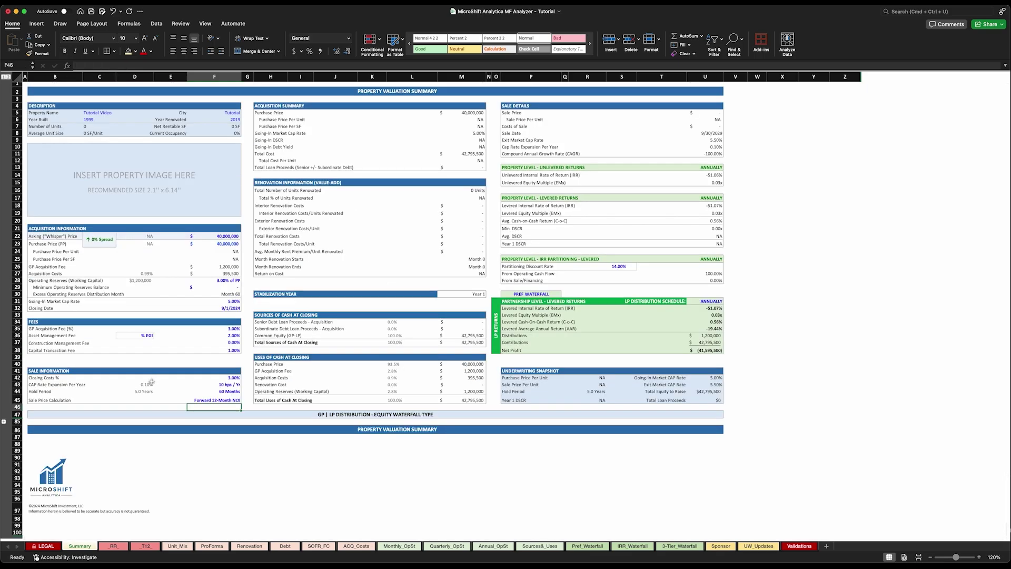
# Step: Expand the collapsed rows of the GP | LP Distribution - Equity Waterfall Type section
pyautogui.scroll(-1, 362, 311)
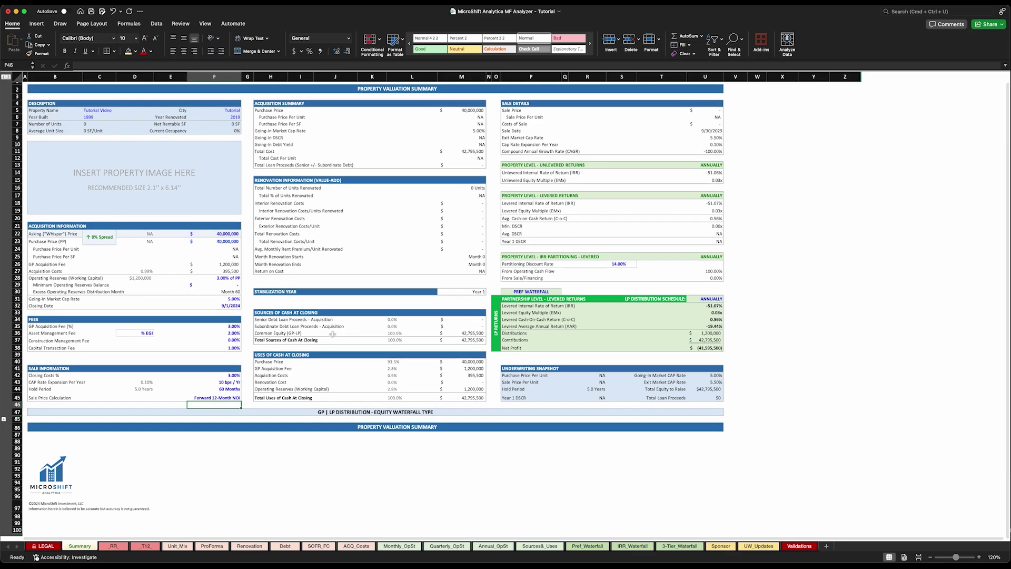
pyautogui.scroll(-2, 314, 343)
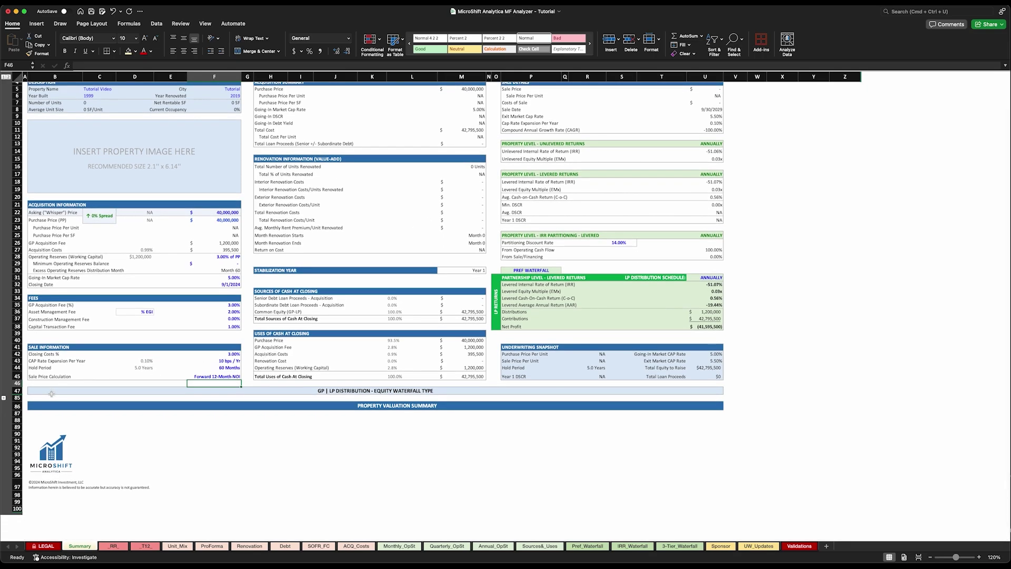
pyautogui.click(5, 400)
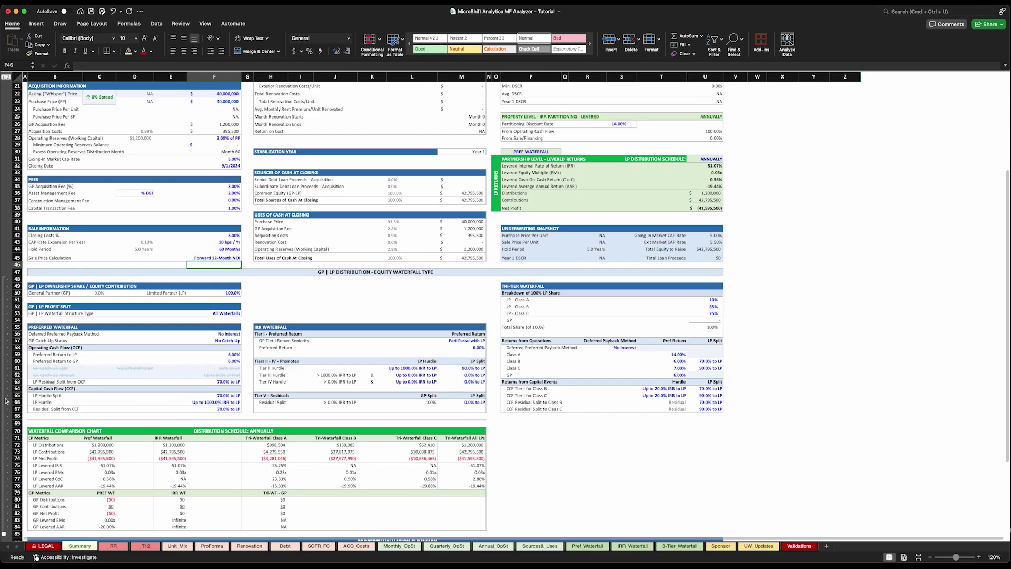
pyautogui.scroll(-3, 166, 384)
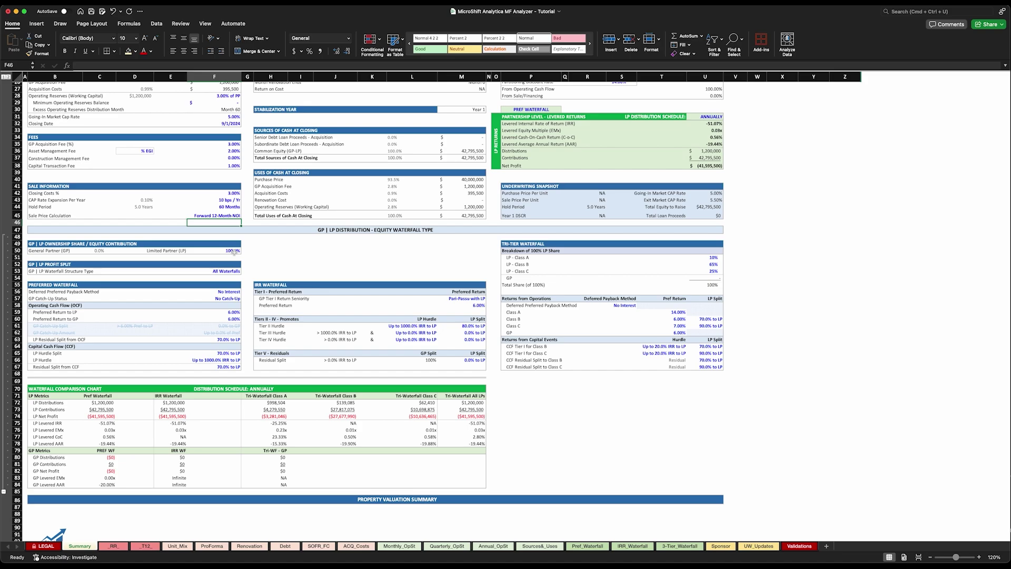
# Step: Set the Limited Partner (LP) ownership share to 90%
pyautogui.click(232, 251)
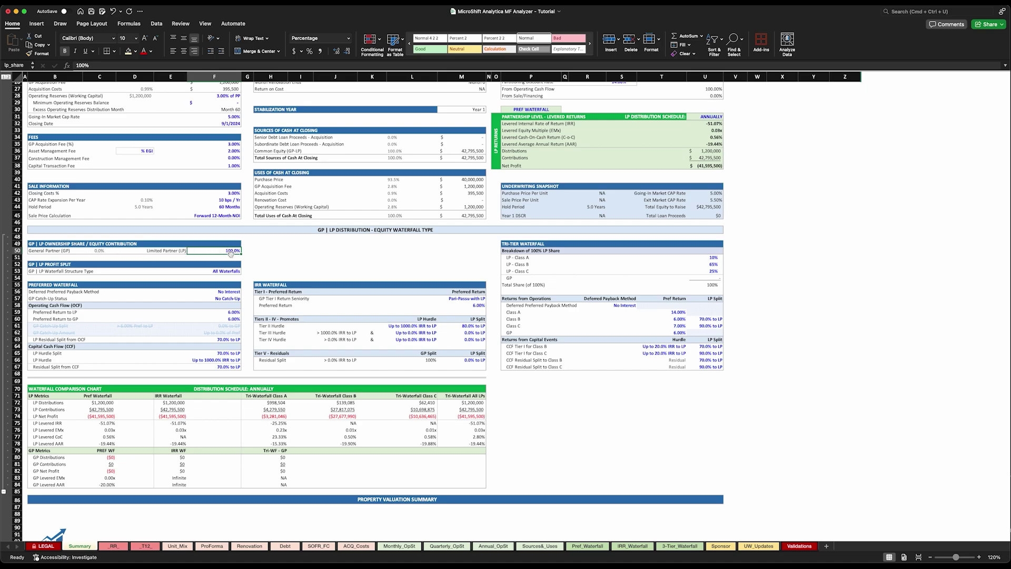
pyautogui.write('90')
pyautogui.press('Return')
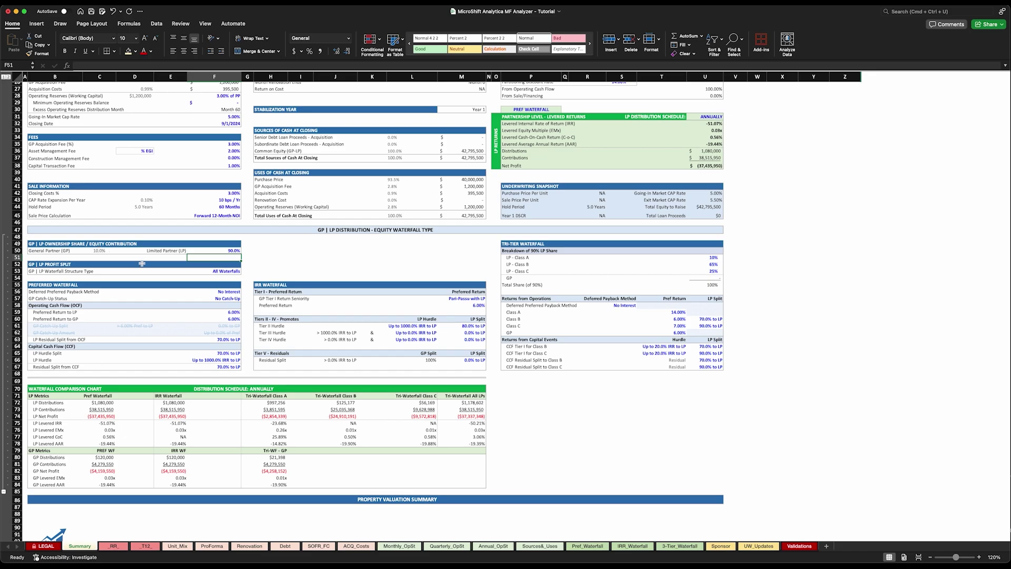
# Step: Switch the GP | LP waterfall structure type through PREF, IRR and Tri-Tier Waterfall, and set it back to All Waterfalls
pyautogui.click(238, 271)
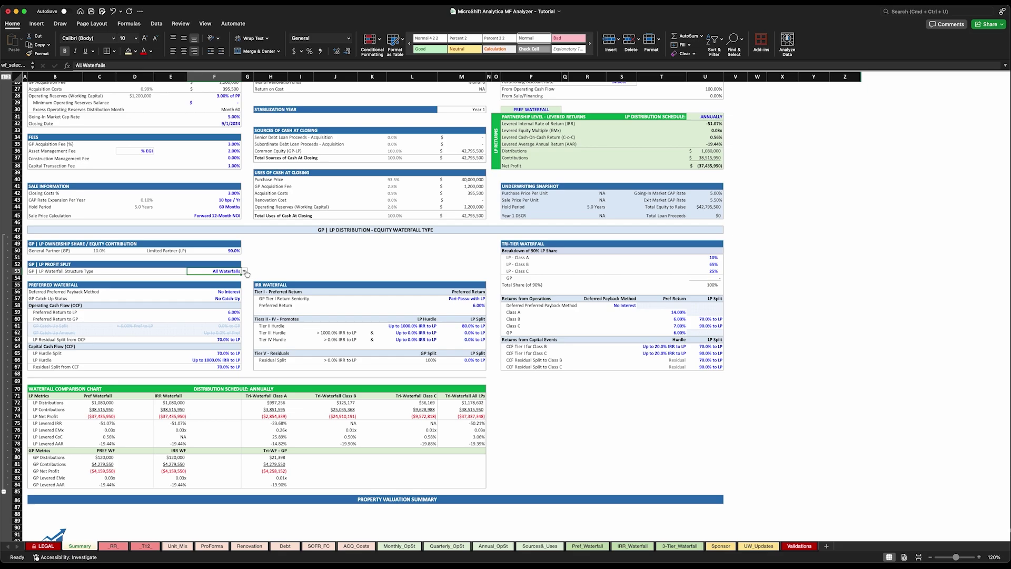
pyautogui.click(245, 271)
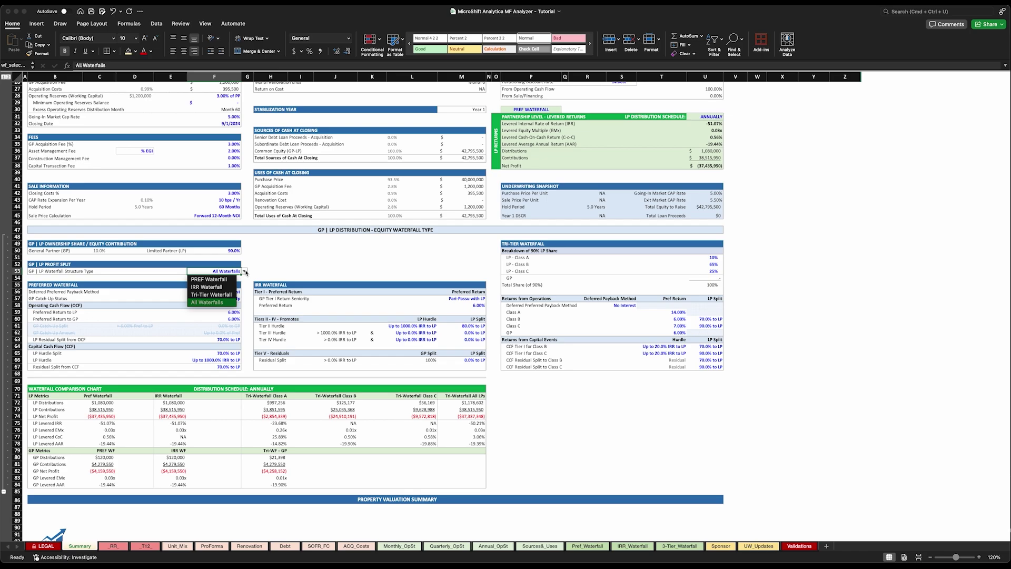
pyautogui.click(215, 281)
pyautogui.click(244, 271)
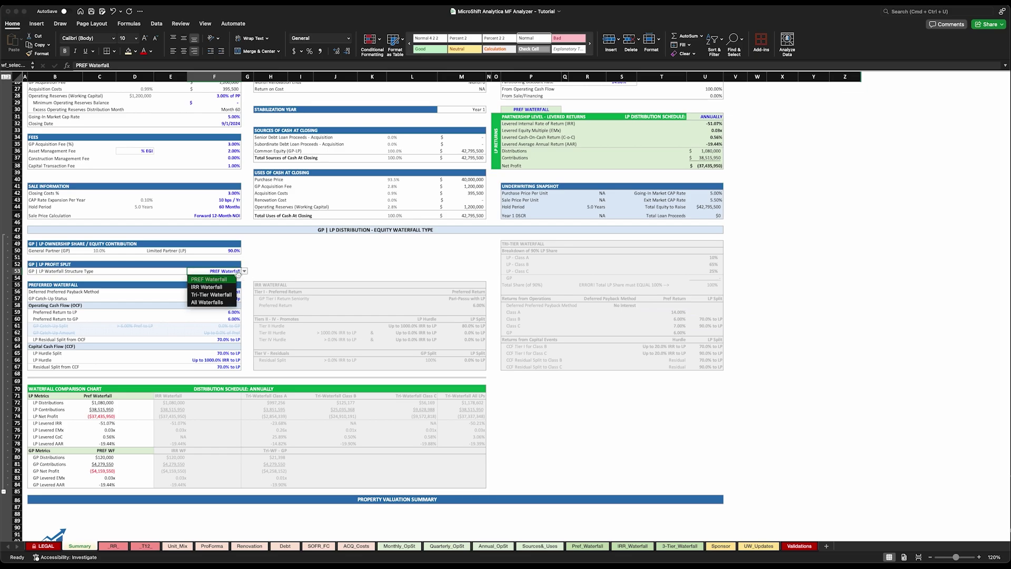
pyautogui.click(213, 288)
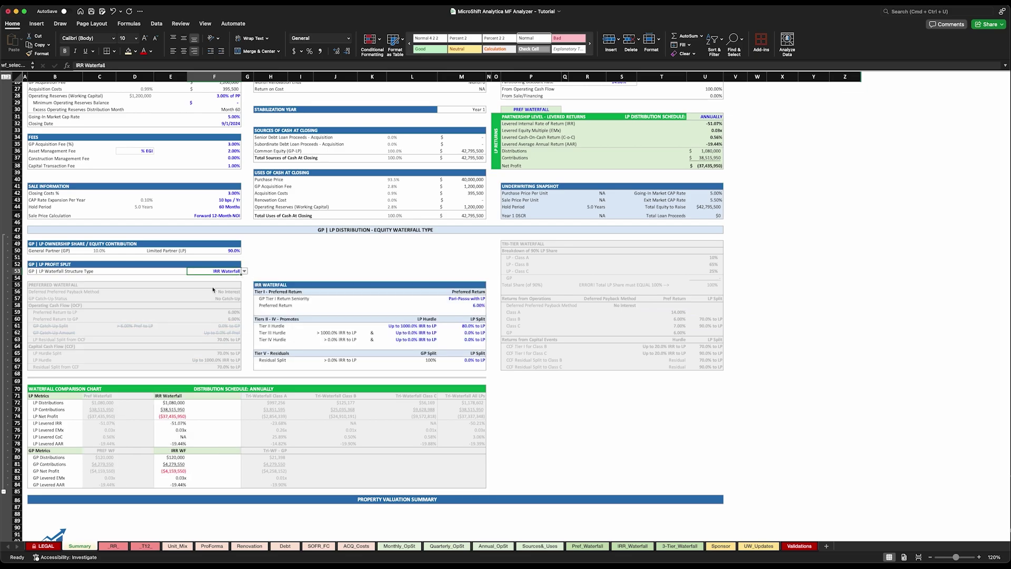
pyautogui.click(243, 271)
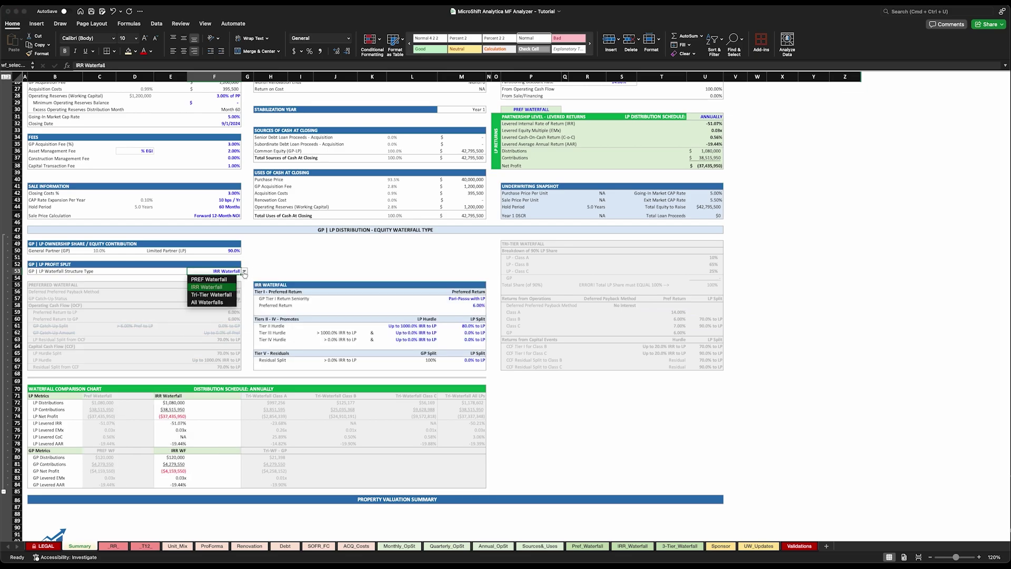
pyautogui.click(209, 299)
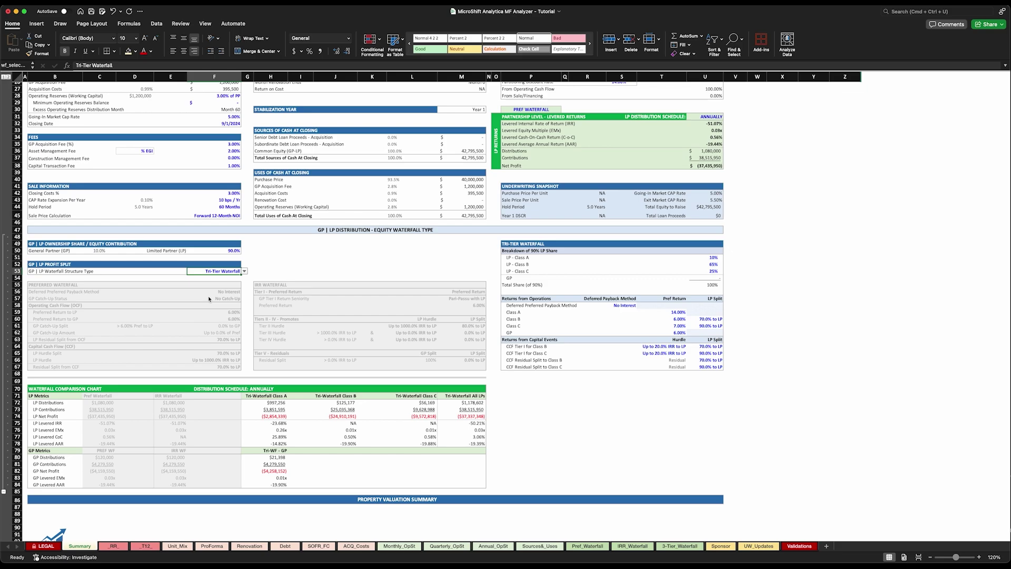
pyautogui.click(243, 271)
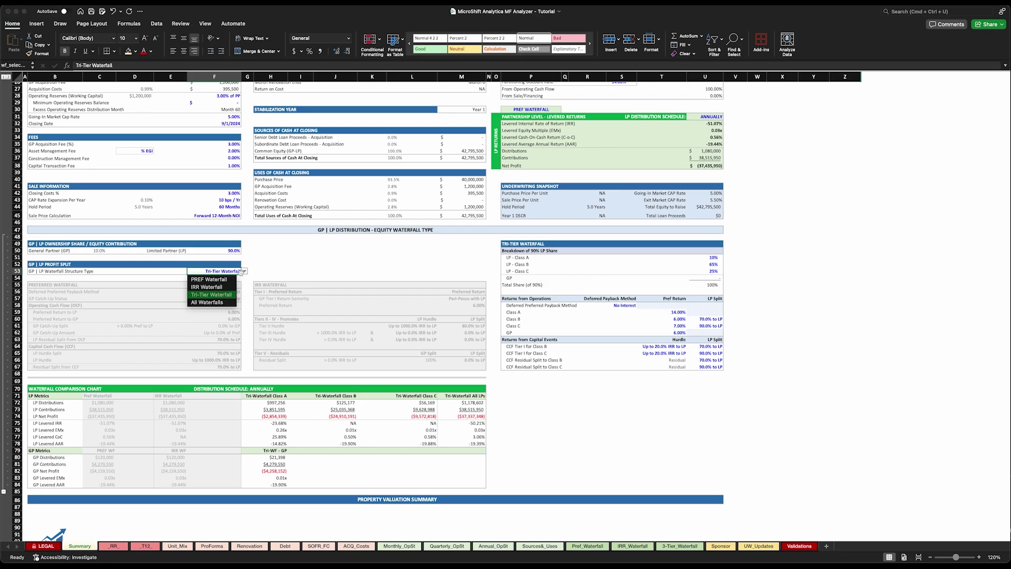
pyautogui.click(205, 302)
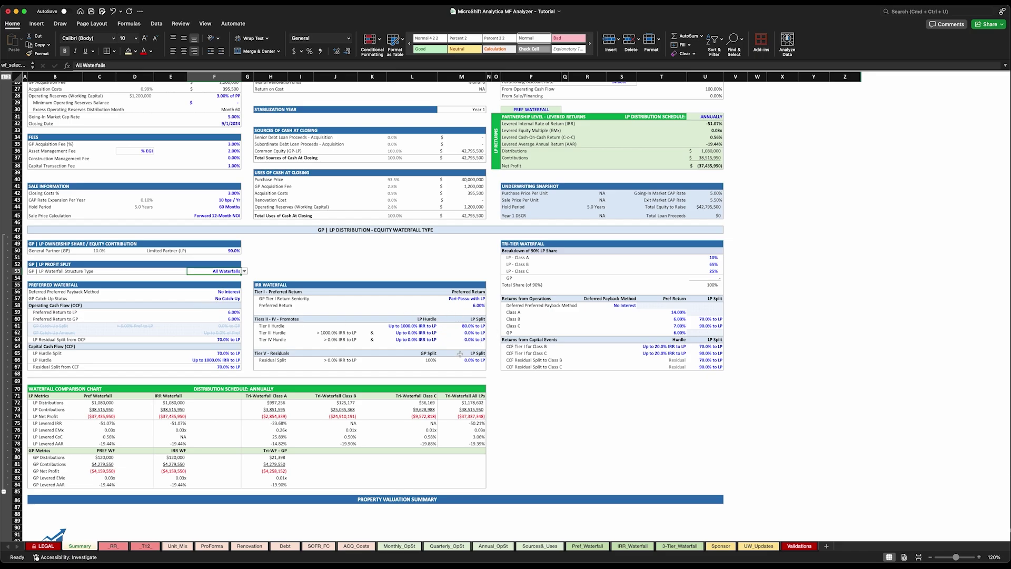
# Step: Set the Preferred Waterfall's deferred preferred payback method to Compound Interest
pyautogui.scroll(1, 460, 355)
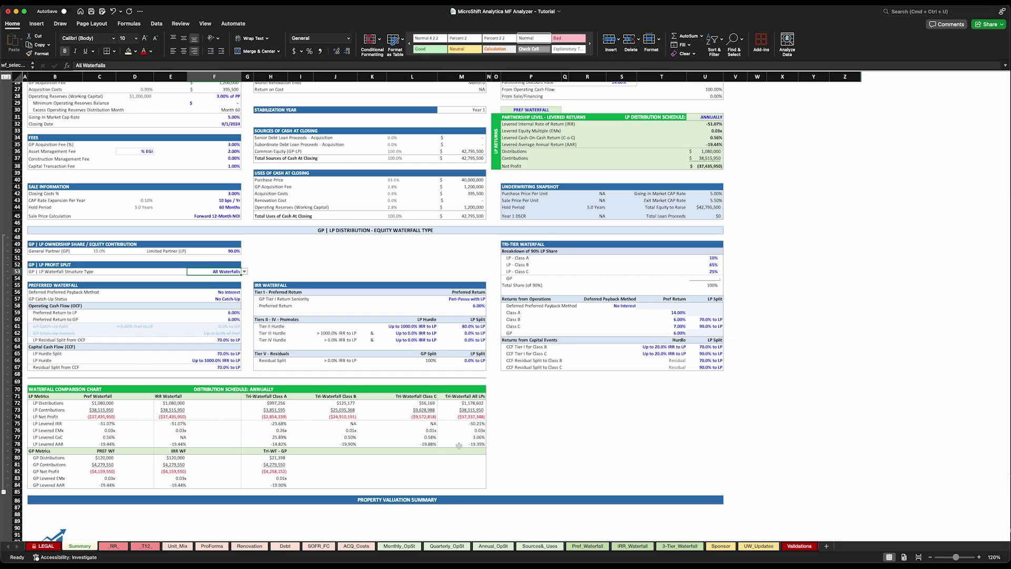
pyautogui.click(231, 293)
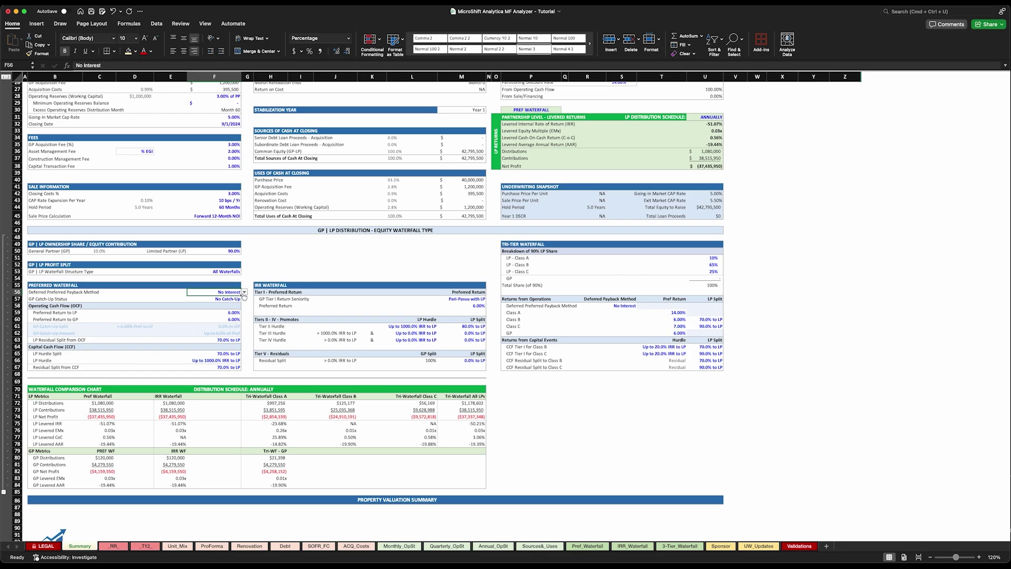
pyautogui.click(245, 294)
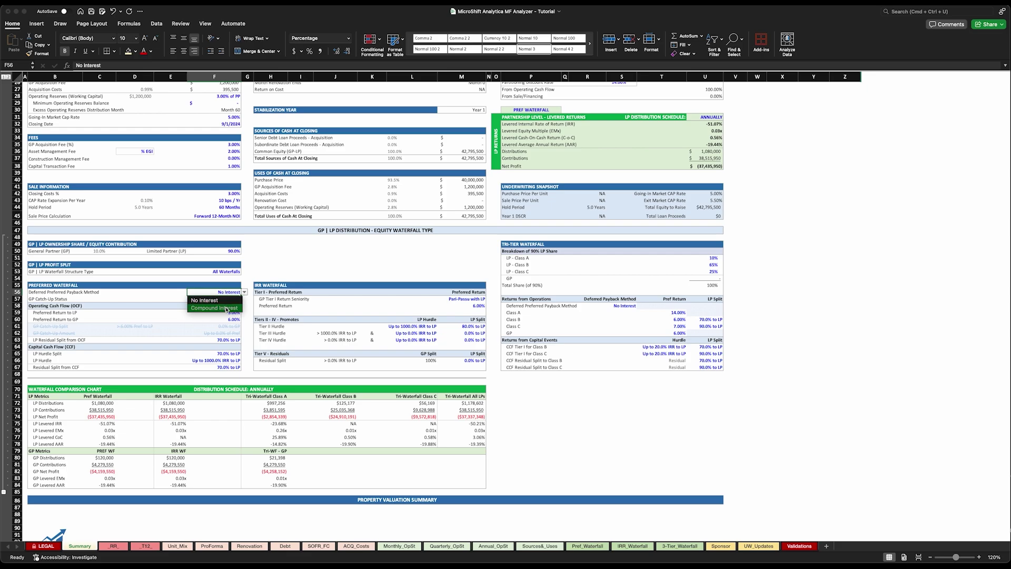
pyautogui.click(226, 308)
pyautogui.click(248, 293)
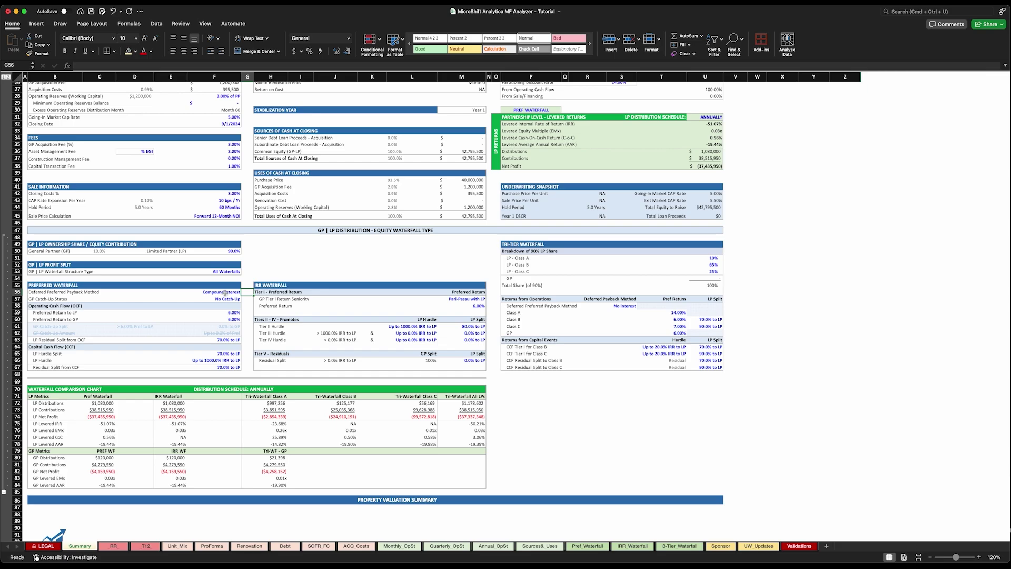
pyautogui.click(225, 293)
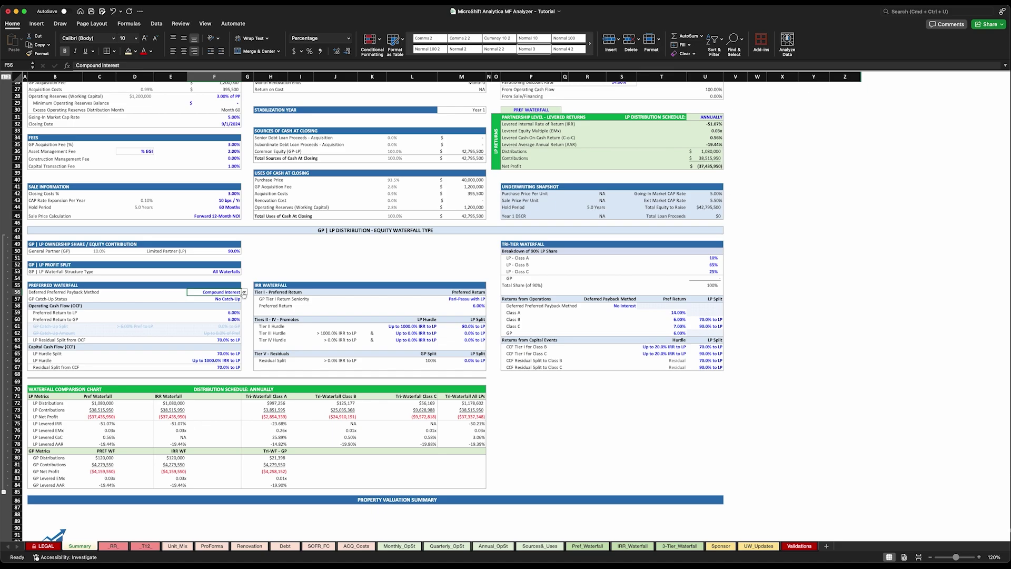
# Step: Switch the Preferred Waterfall's GP catch-up status to Catch-Up and set it back to No Catch-Up
pyautogui.click(228, 298)
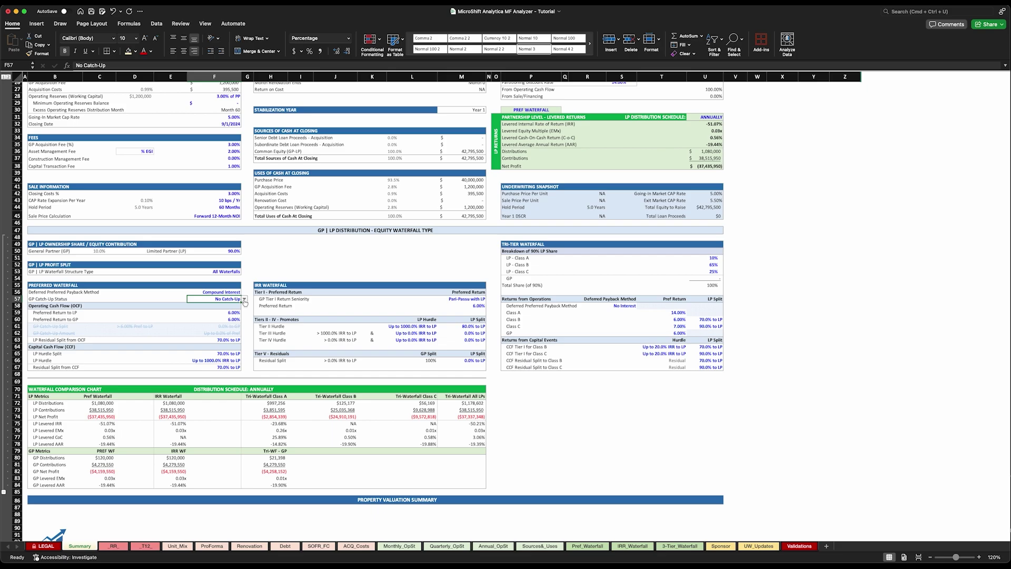
pyautogui.click(244, 299)
pyautogui.click(214, 309)
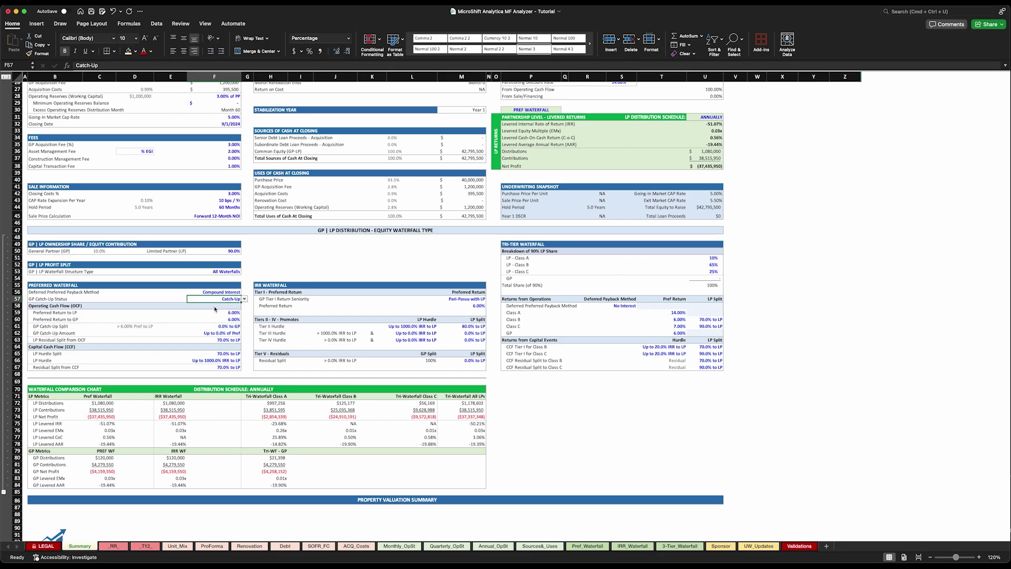
pyautogui.click(244, 299)
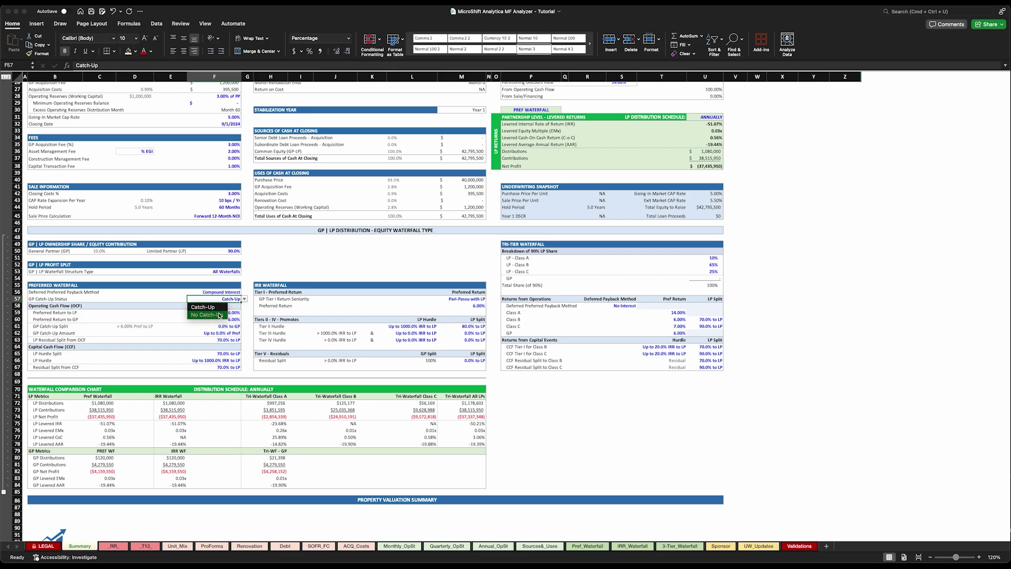
pyautogui.click(220, 315)
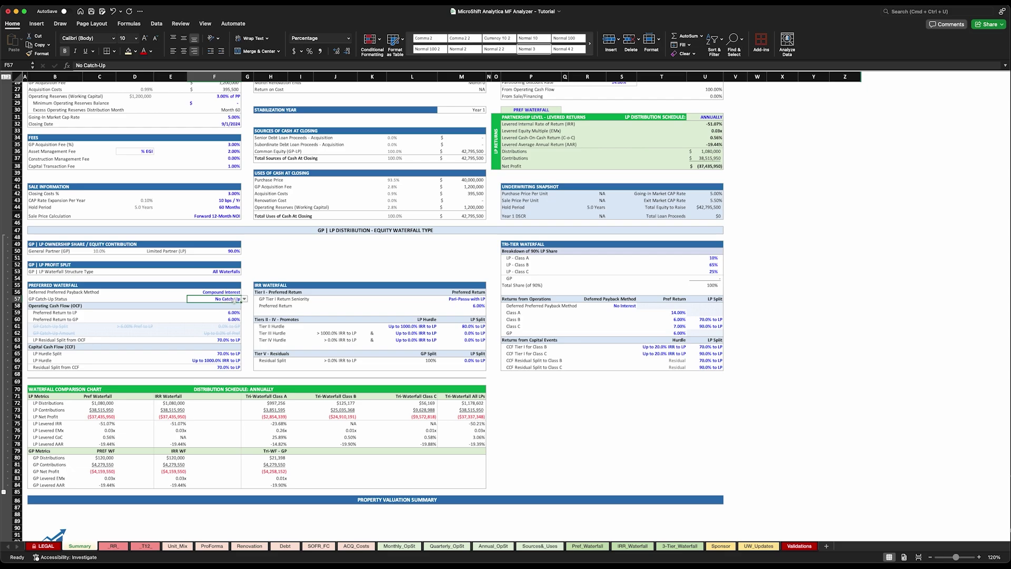
# Step: Review the Preferred Waterfall's preferred returns to LP and GP, and its capital cash flow hurdle and residual split inputs
pyautogui.click(230, 312)
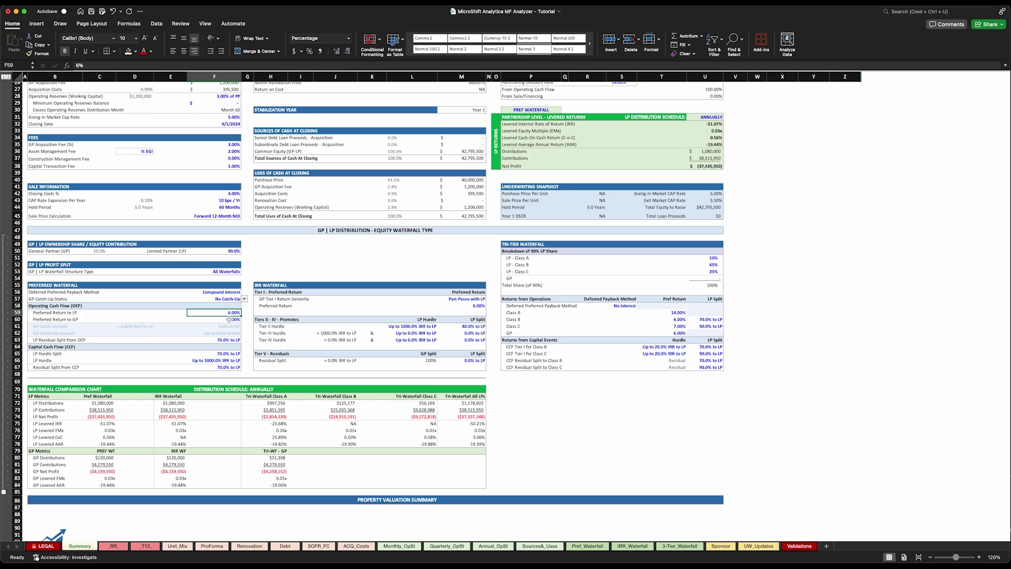
pyautogui.click(229, 320)
pyautogui.scroll(-2, 229, 319)
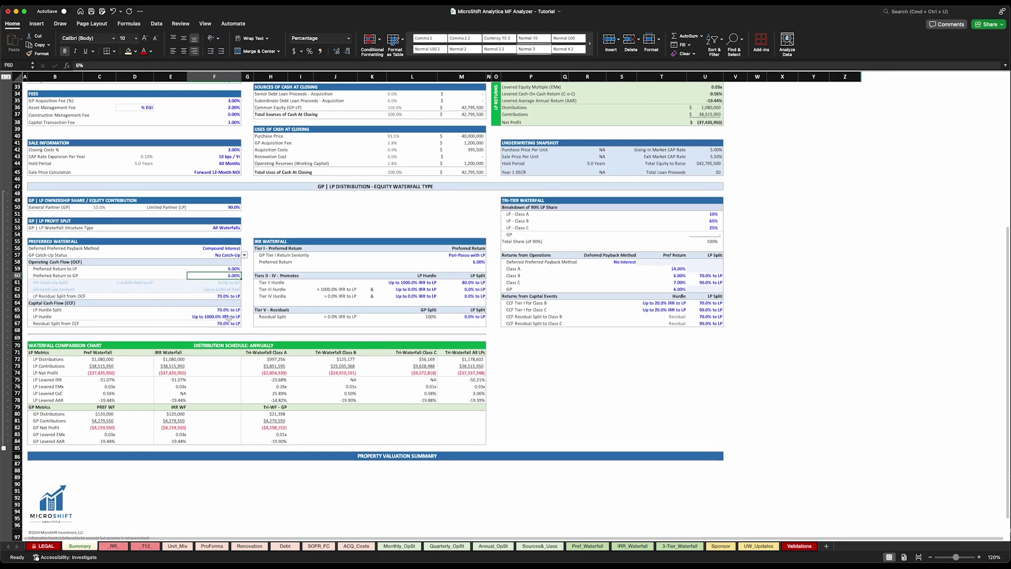
pyautogui.click(229, 309)
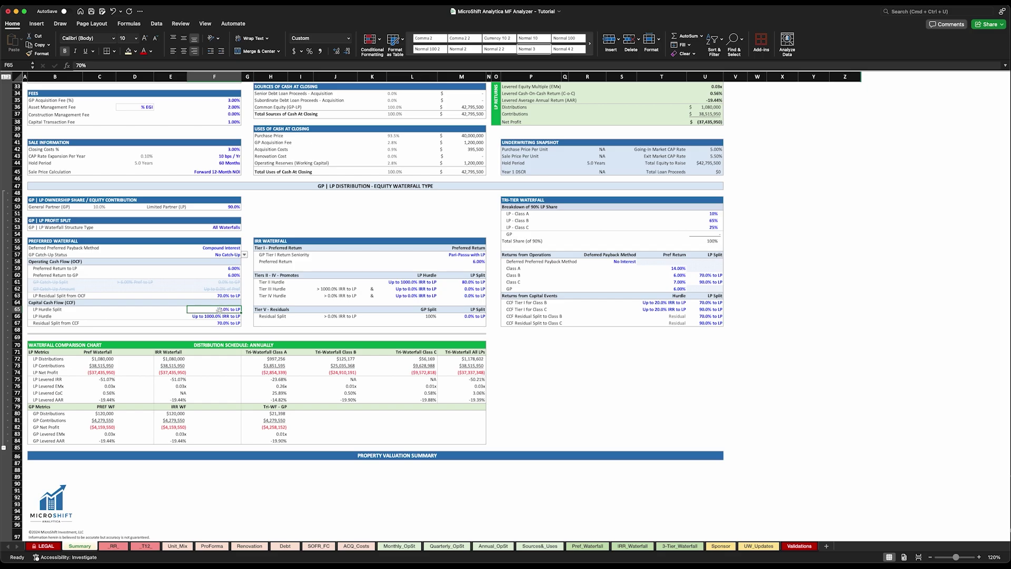
pyautogui.click(217, 317)
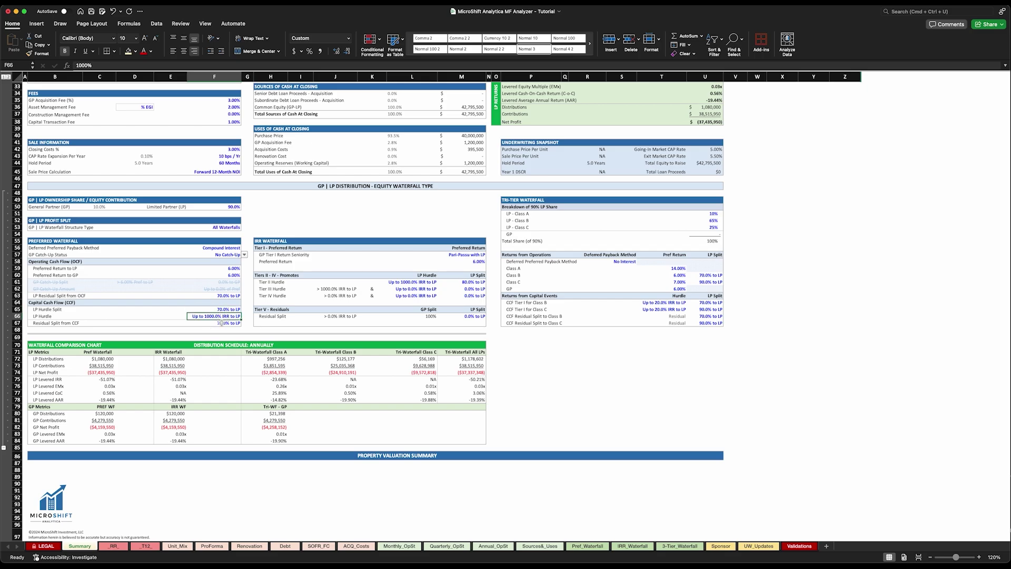
pyautogui.click(220, 323)
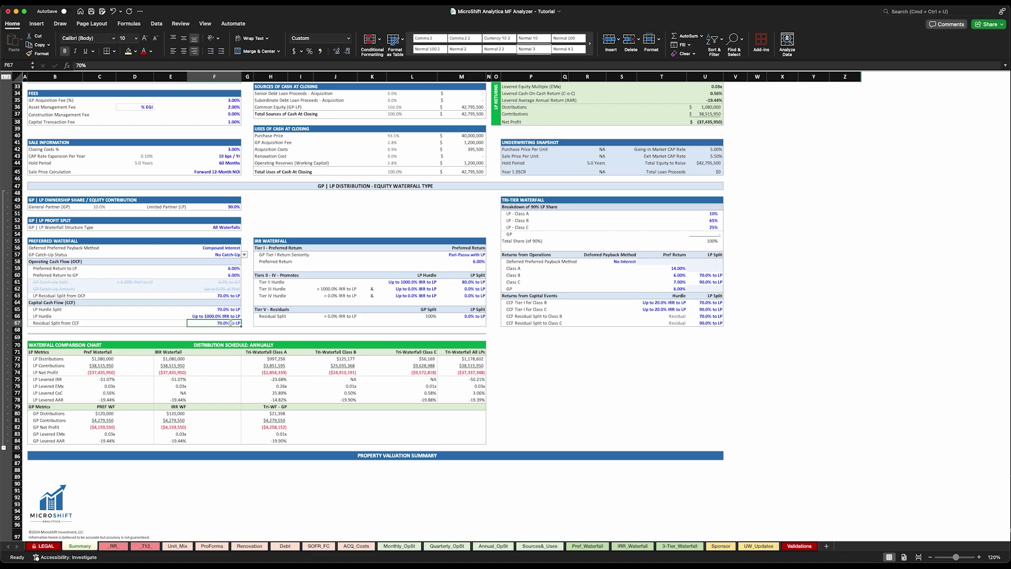
# Step: Review the IRR Waterfall's GP Tier I return seniority options, leaving the choice at Pari-Passu with LP
pyautogui.click(281, 235)
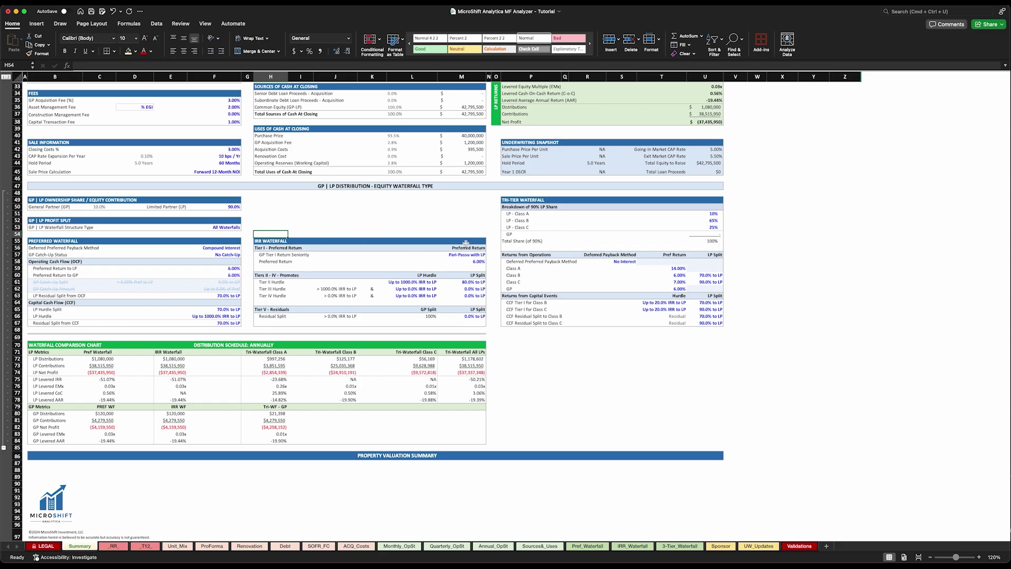
pyautogui.click(473, 255)
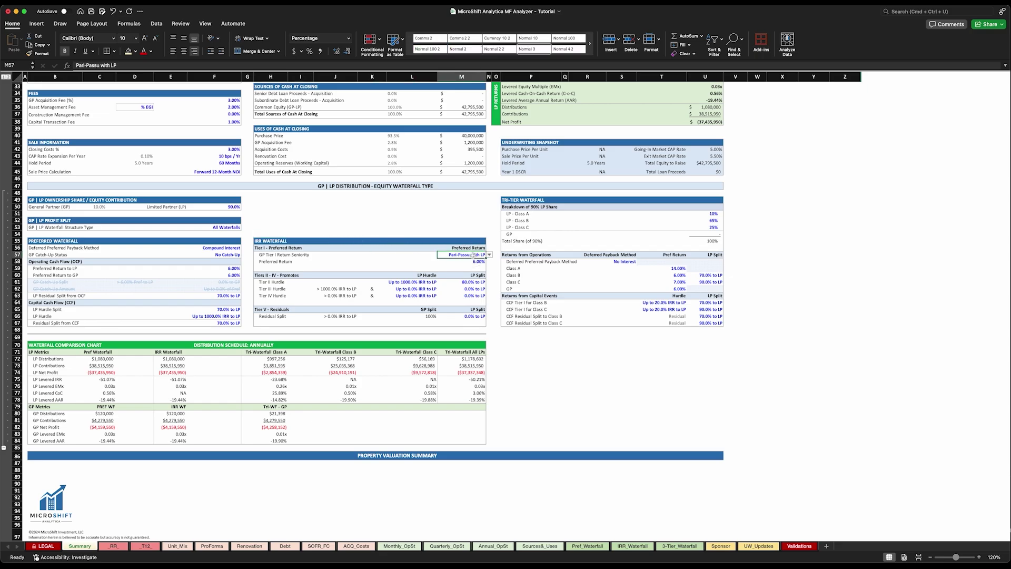
pyautogui.click(489, 255)
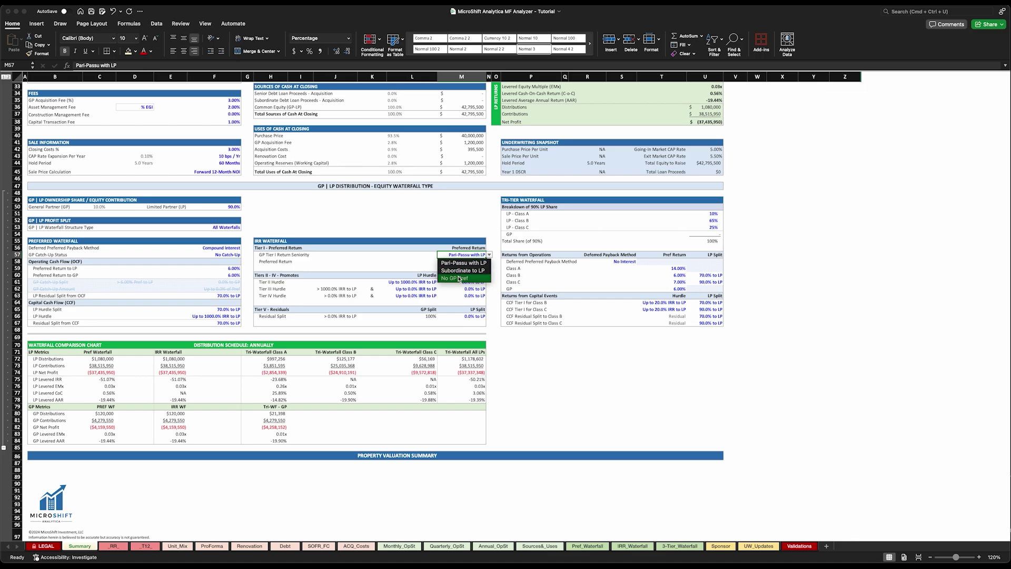
pyautogui.click(415, 258)
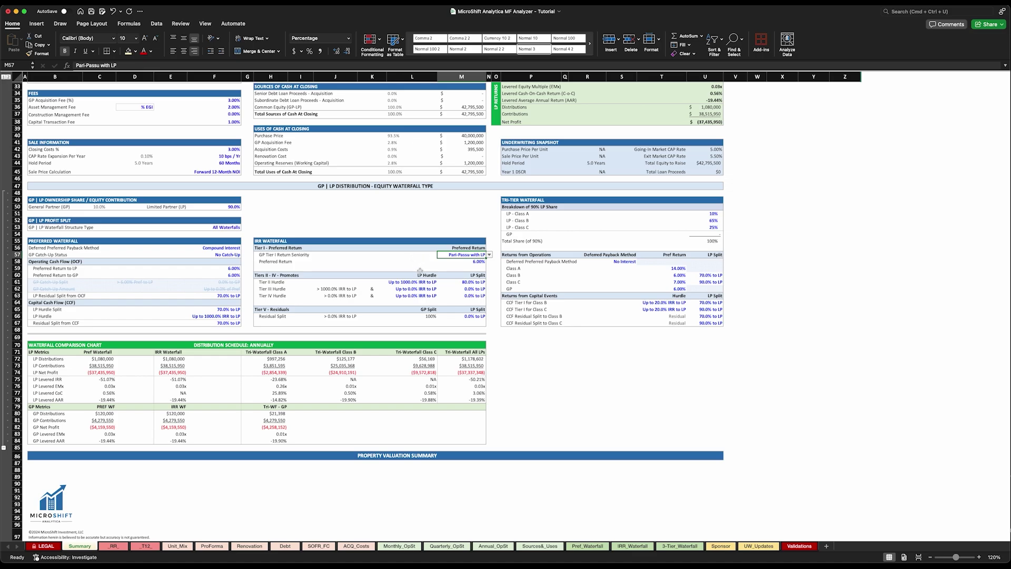
pyautogui.scroll(1, 424, 298)
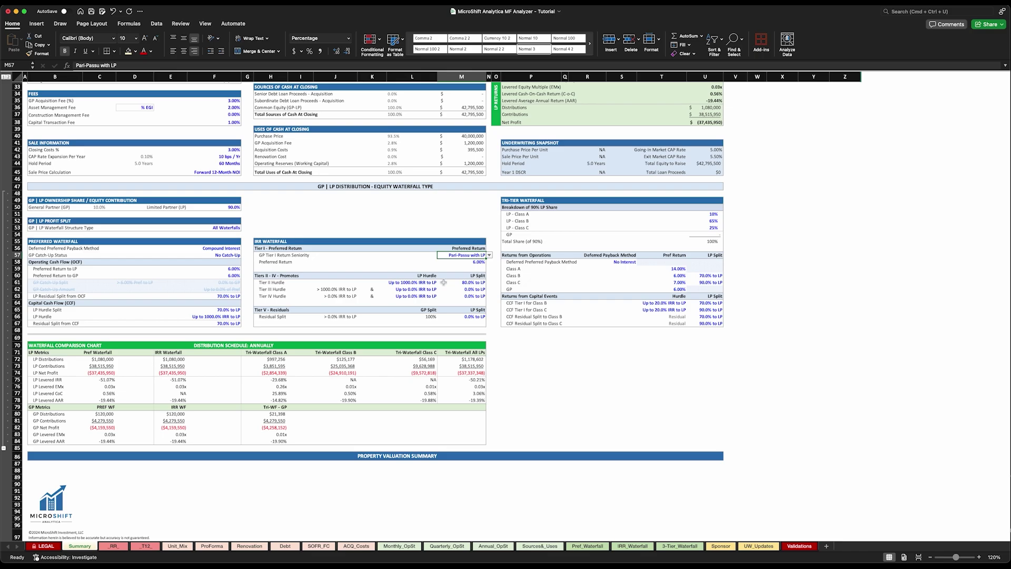
# Step: Review the Tri-Tier Waterfall's breakdown of the LP share across Class A, Class B and Class C
pyautogui.click(522, 194)
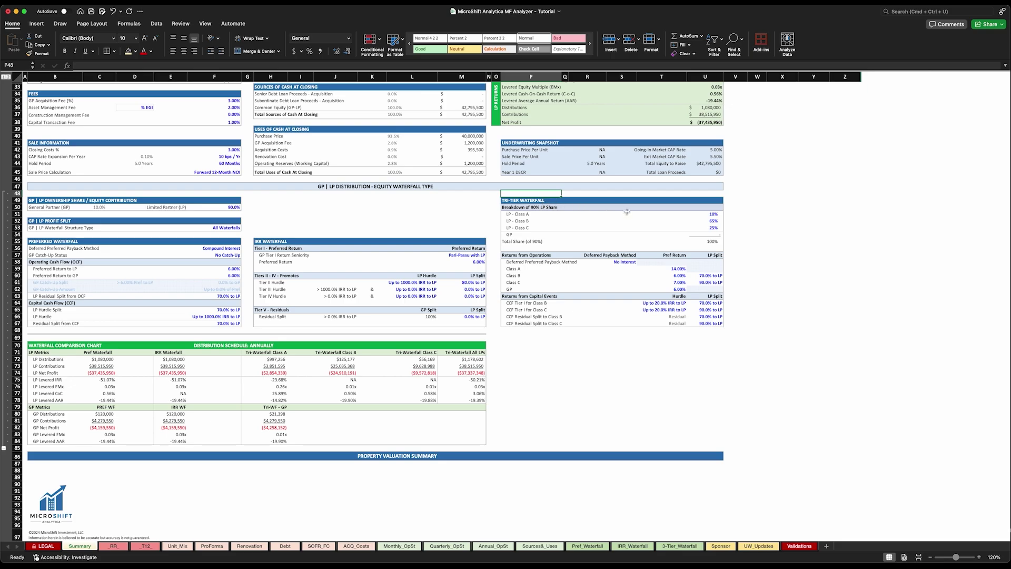
pyautogui.click(524, 214)
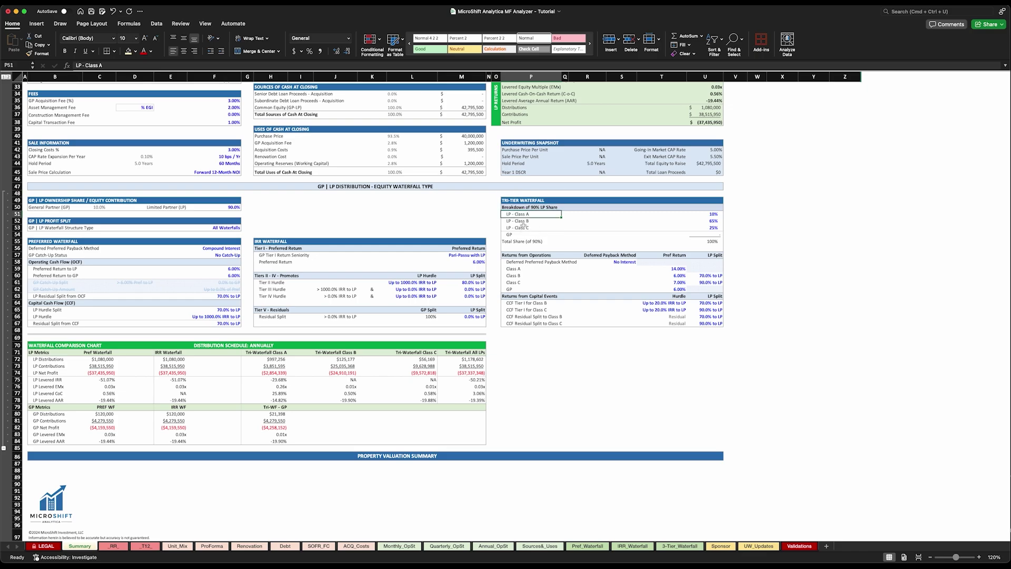
pyautogui.moveTo(513, 214); pyautogui.dragTo(694, 213)
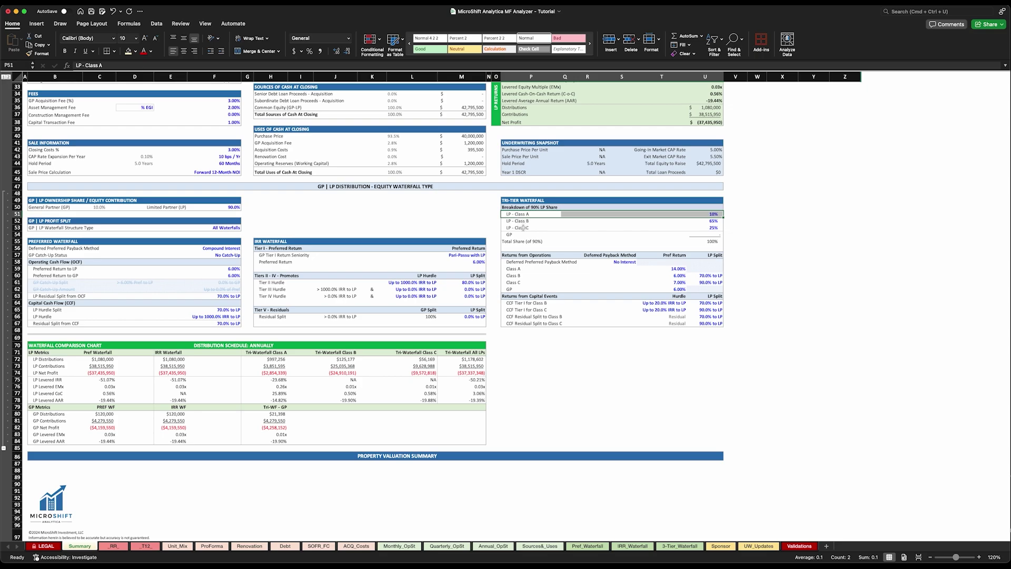
pyautogui.moveTo(527, 221); pyautogui.dragTo(537, 227)
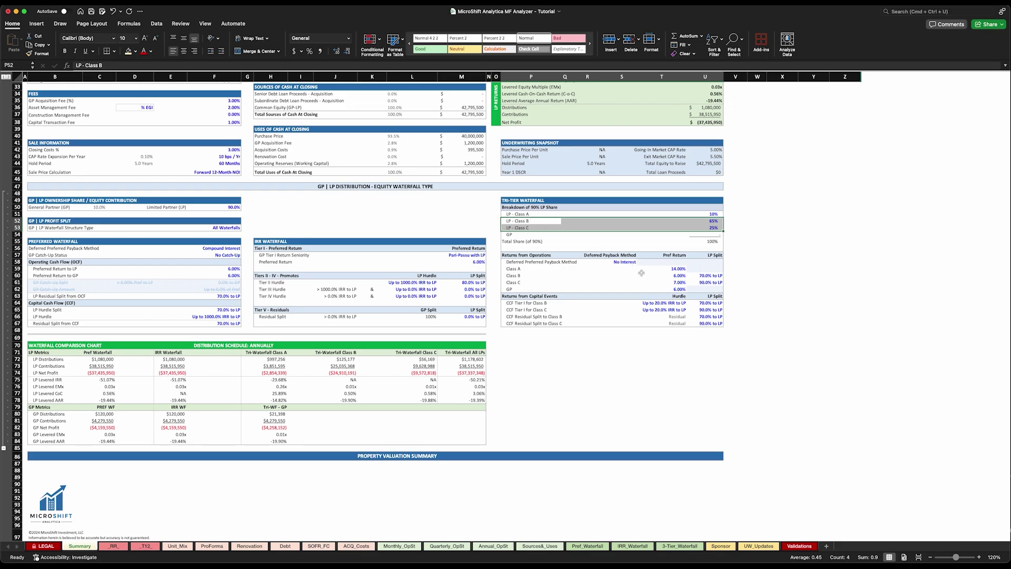
# Step: Set the Tri-Tier Waterfall's deferred preferred payback method to Compound Interest
pyautogui.click(630, 262)
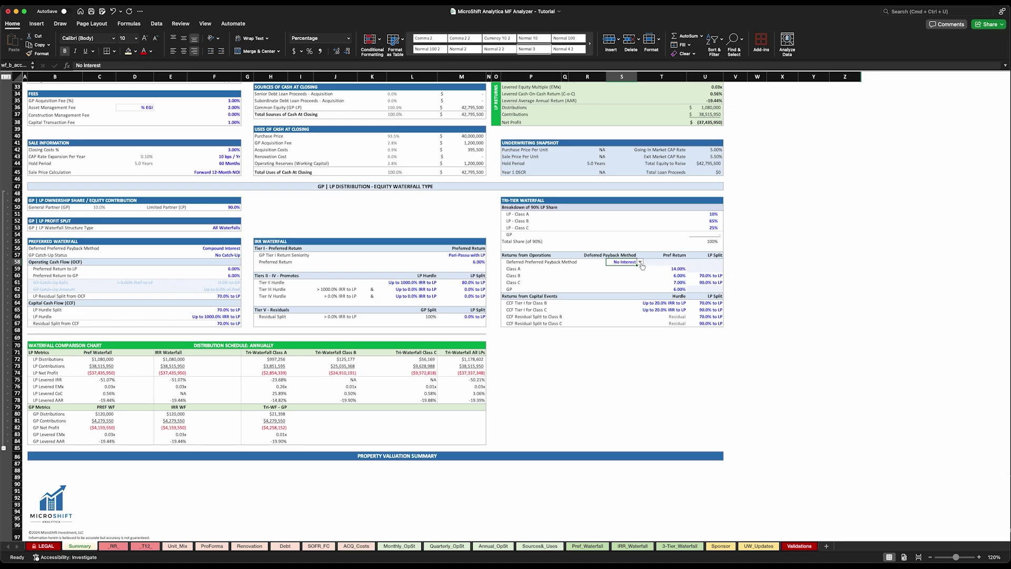
pyautogui.click(641, 262)
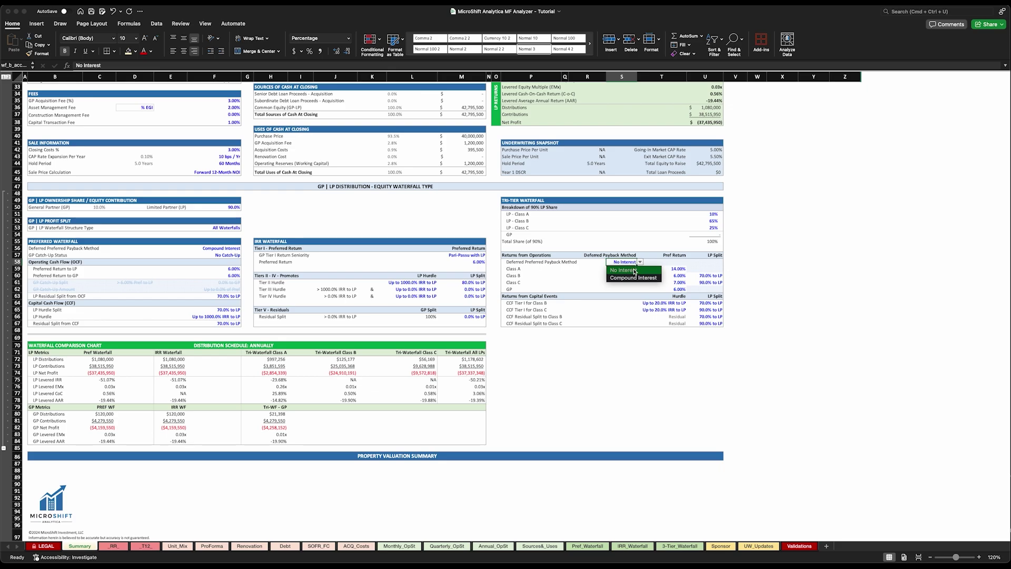
pyautogui.click(634, 277)
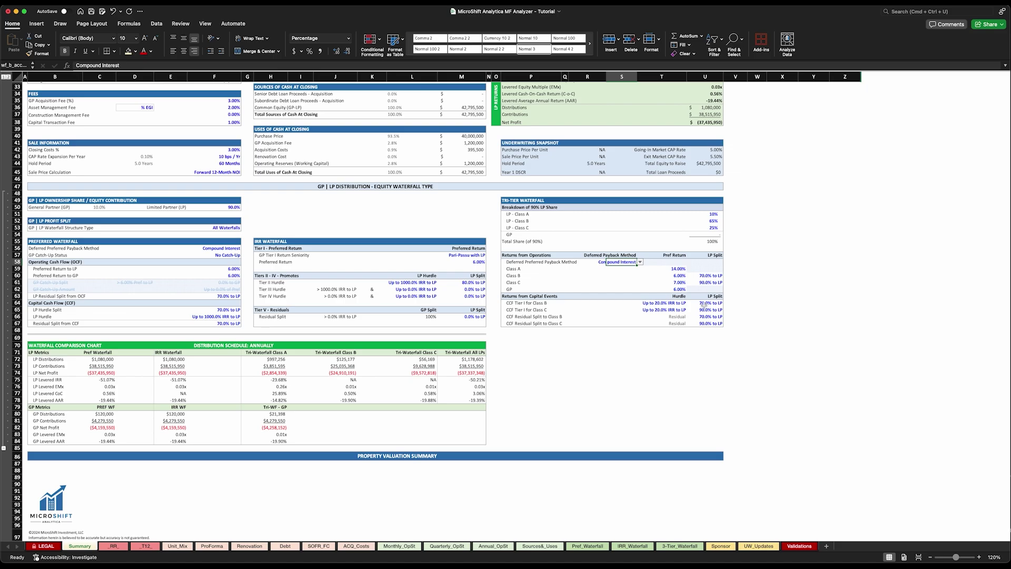
# Step: Review the LP and GP metrics in the Waterfall Comparison Chart
pyautogui.scroll(3, 632, 316)
pyautogui.click(521, 345)
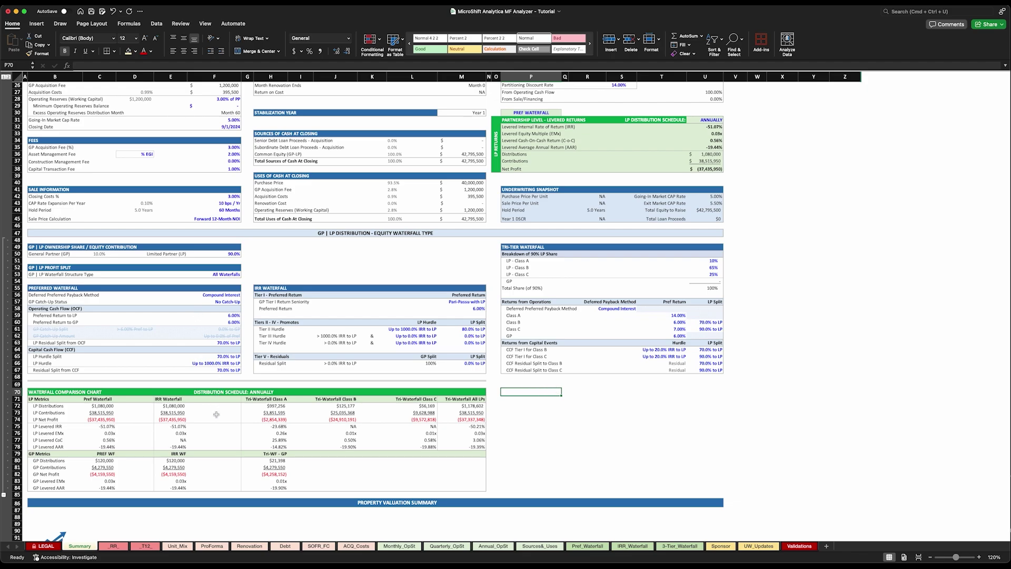
pyautogui.scroll(-1, 214, 413)
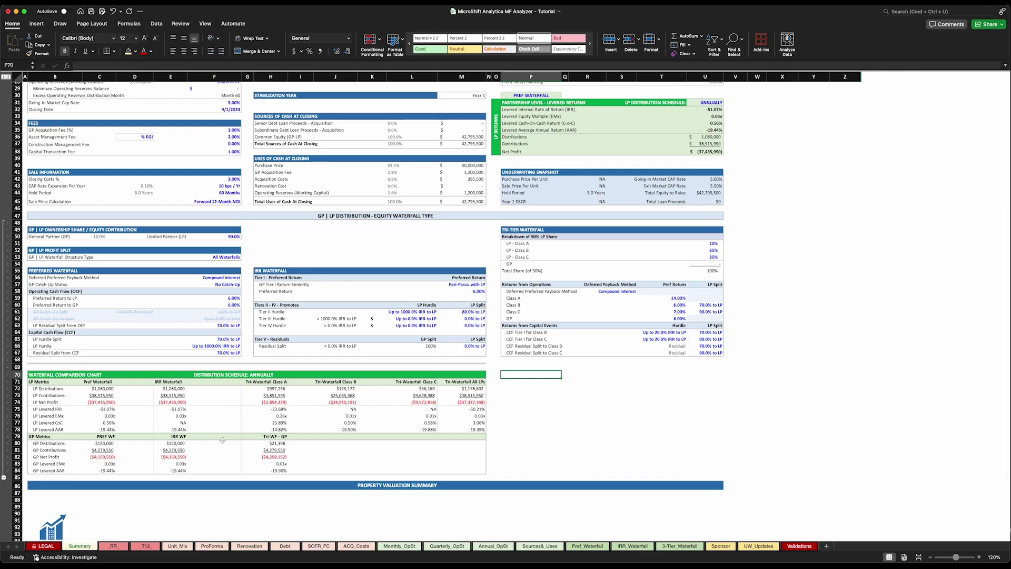
pyautogui.scroll(-2, 234, 440)
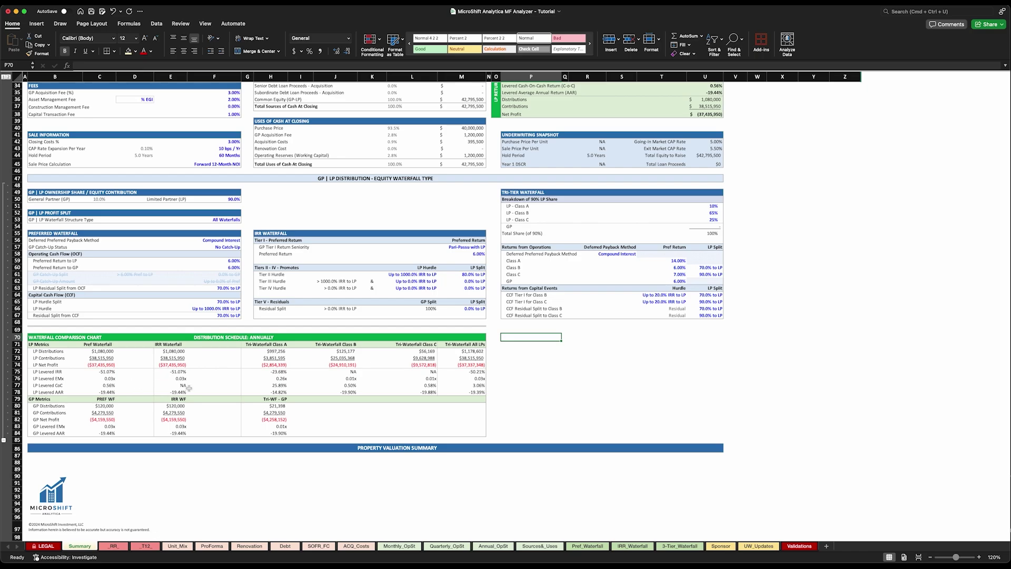
# Step: Collapse the equity waterfall rows and review the going-in DSCR, debt yield, total cost and total loan proceeds in the Acquisition Summary
pyautogui.scroll(11, 183, 387)
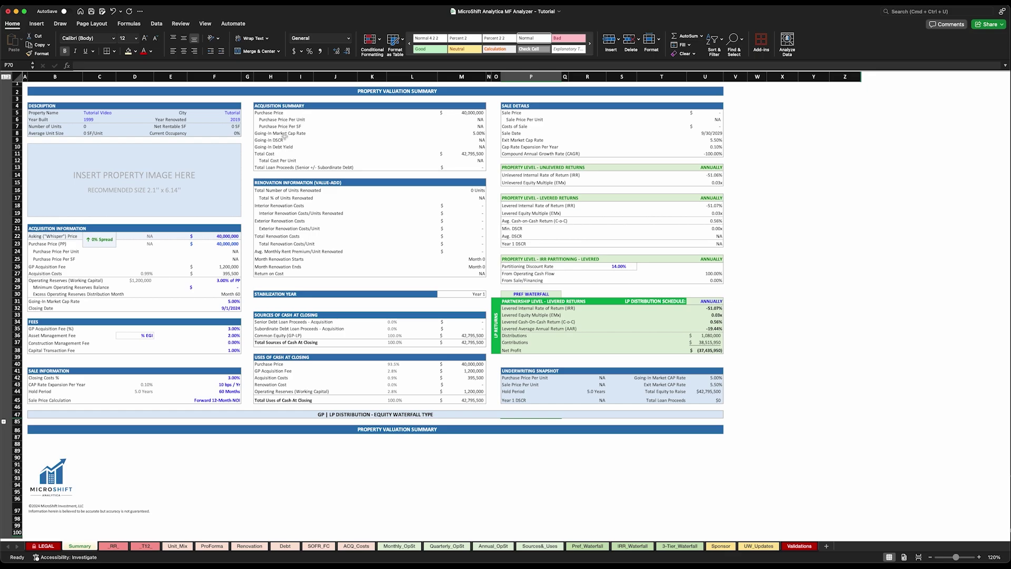
pyautogui.click(477, 140)
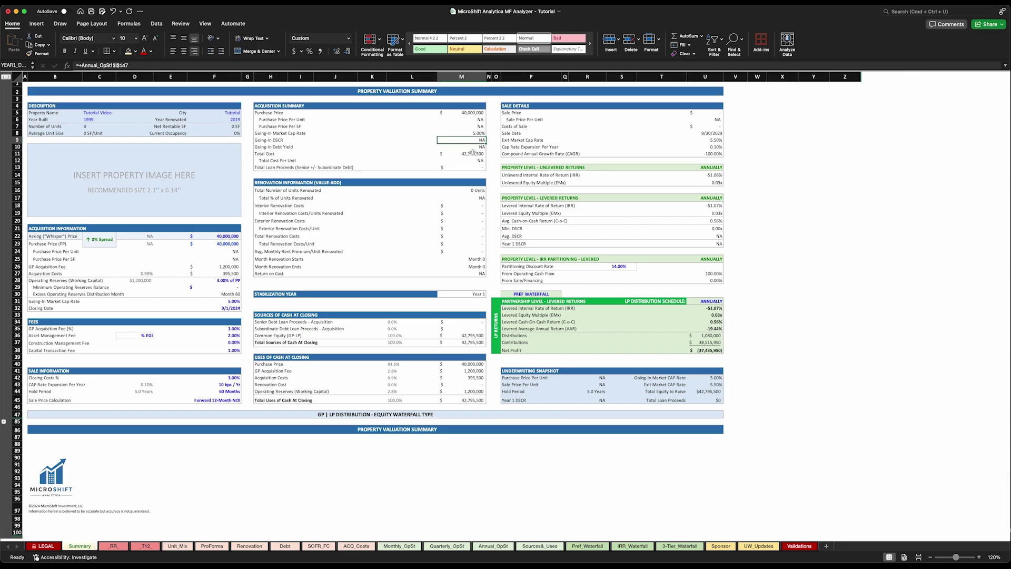
pyautogui.click(475, 148)
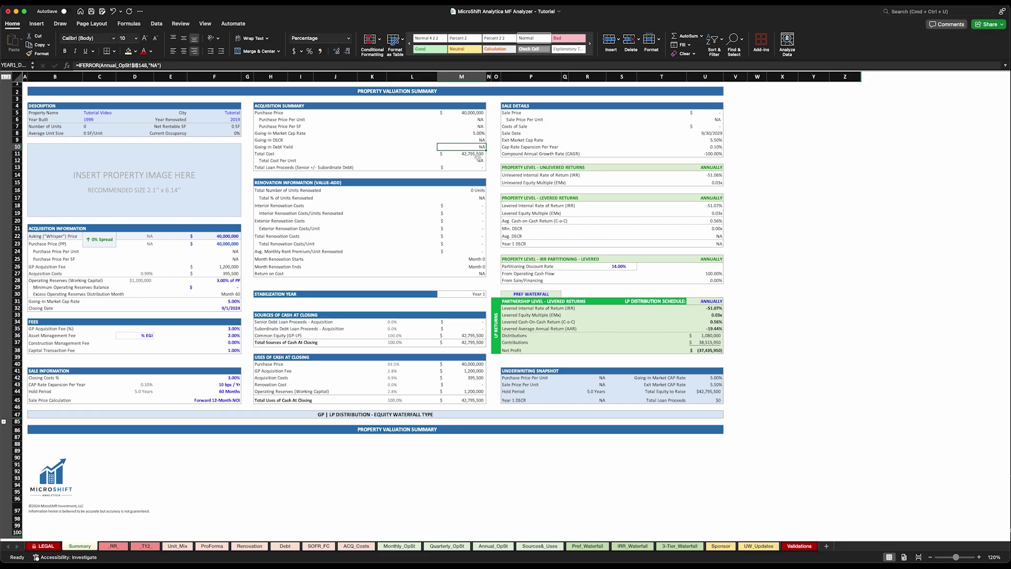
pyautogui.click(474, 155)
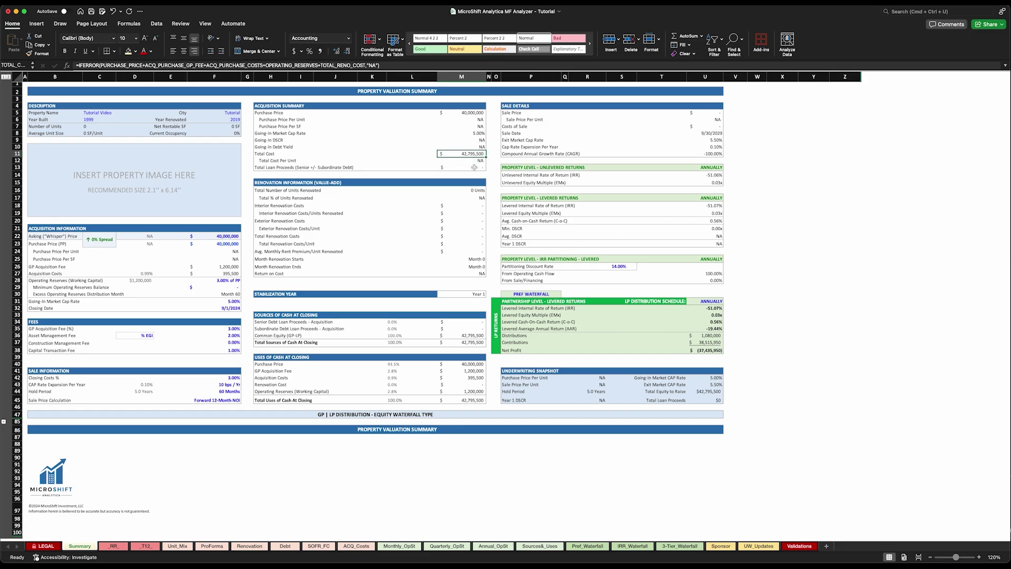
pyautogui.click(474, 168)
pyautogui.scroll(-1, 474, 167)
pyautogui.scroll(-1, 474, 166)
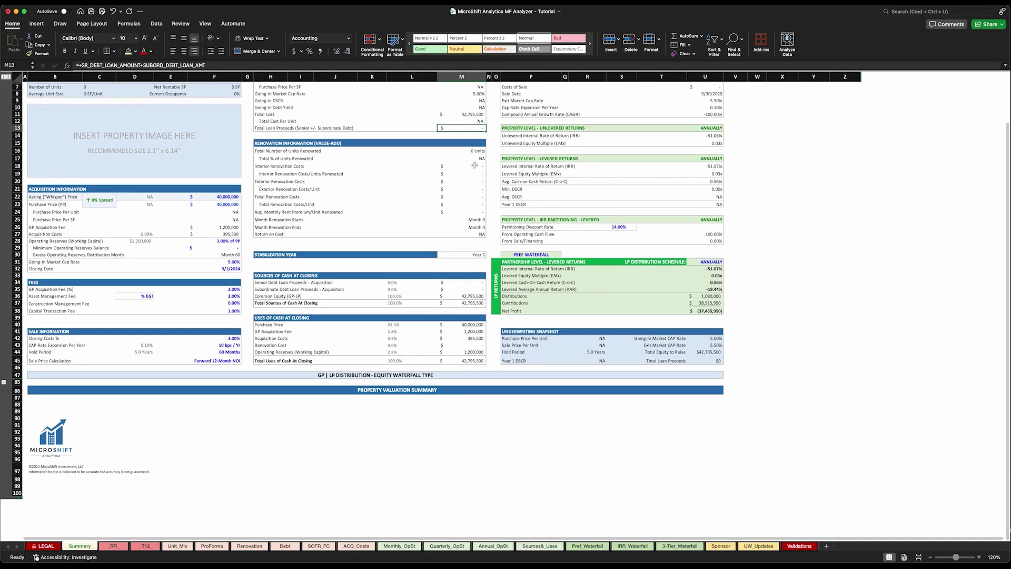
pyautogui.scroll(2, 475, 165)
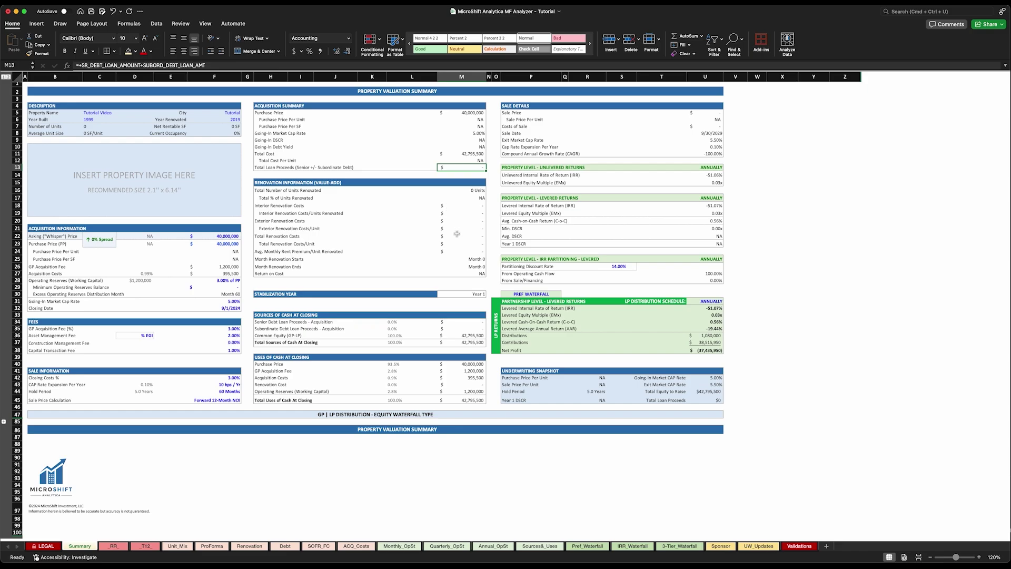
# Step: Review the number of units renovated, the interior, exterior and total renovation costs, and the average monthly rent premium in Renovation Information
pyautogui.click(470, 190)
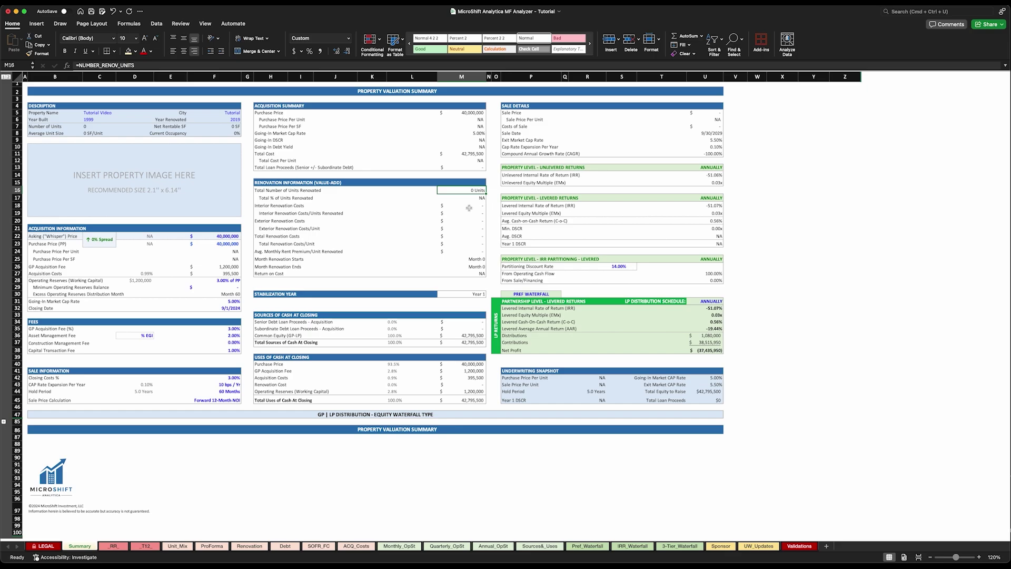
pyautogui.click(471, 207)
pyautogui.click(463, 224)
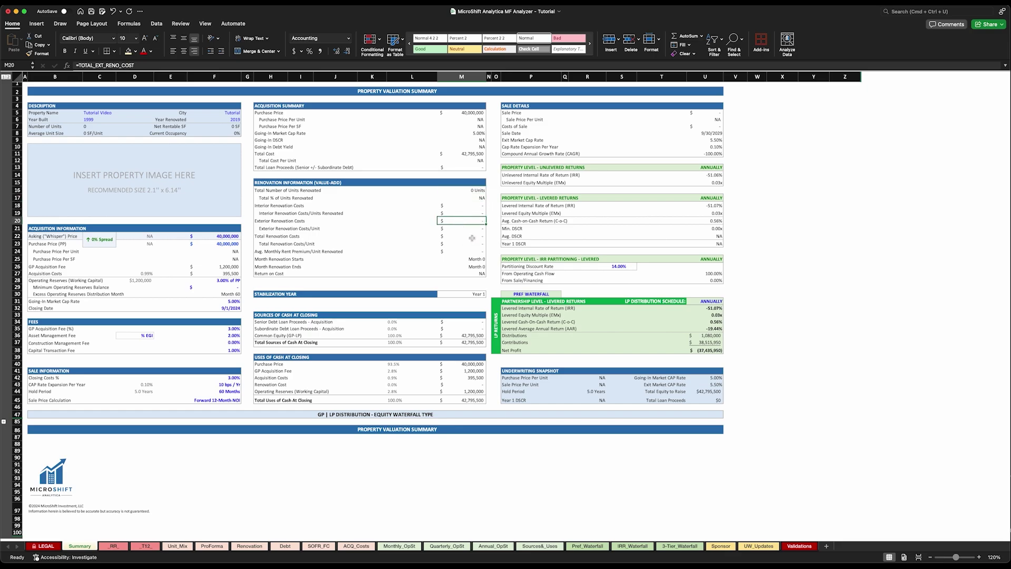
pyautogui.click(471, 237)
pyautogui.click(467, 252)
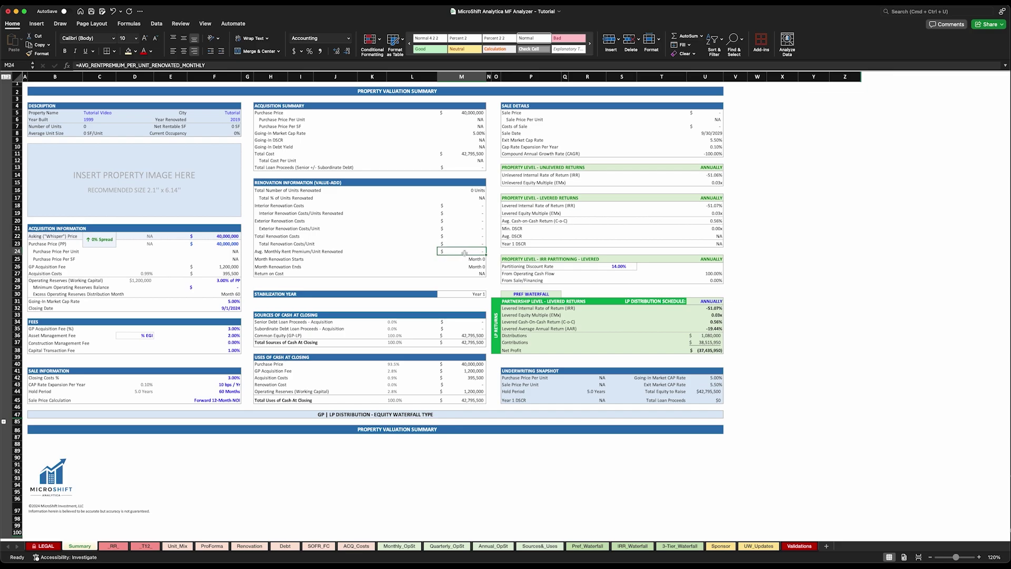
# Step: Review the renovation start month, end month and return on cost in the Renovation Information section
pyautogui.click(468, 259)
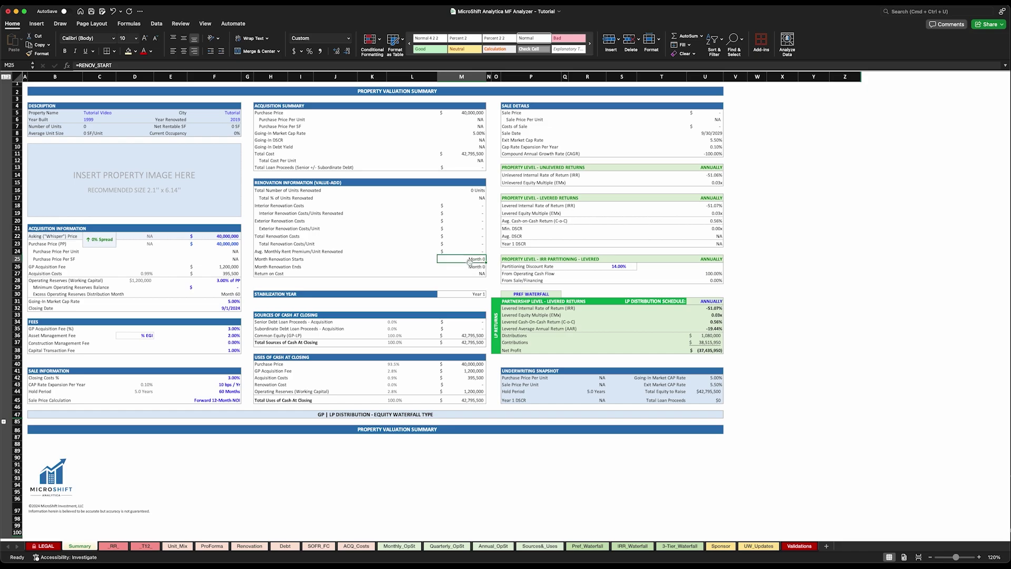
pyautogui.click(466, 266)
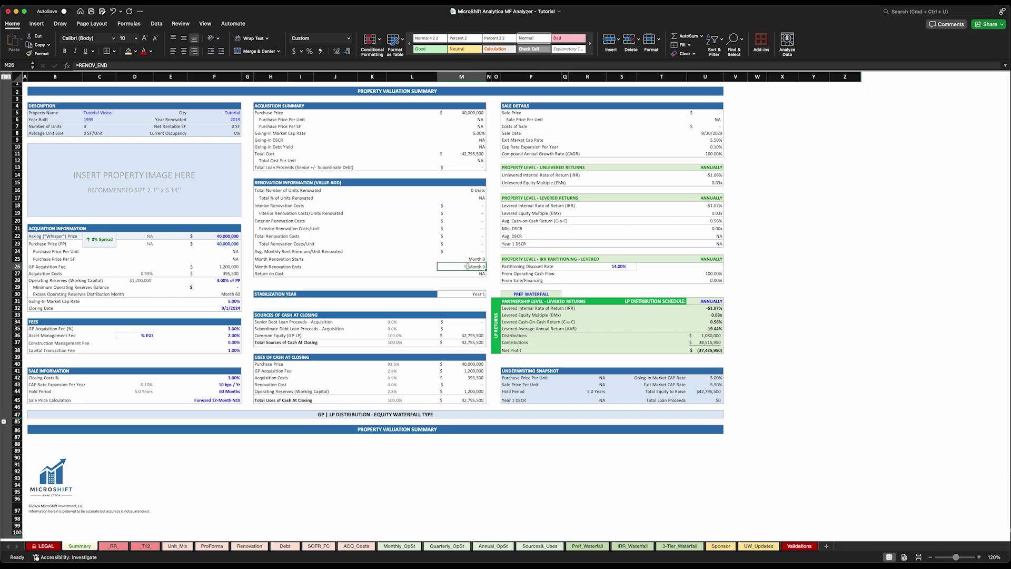
pyautogui.scroll(-1, 468, 266)
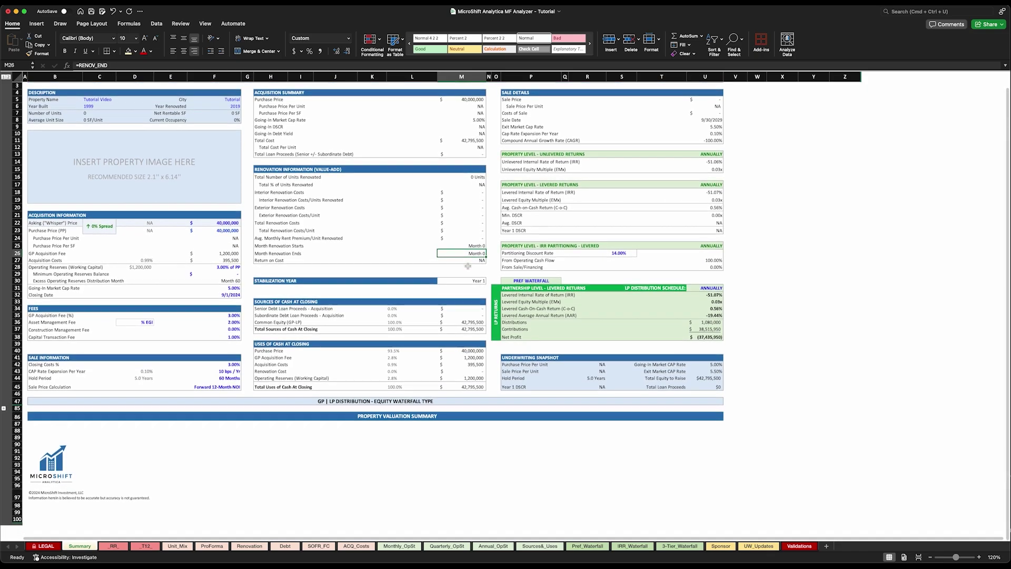
pyautogui.click(471, 262)
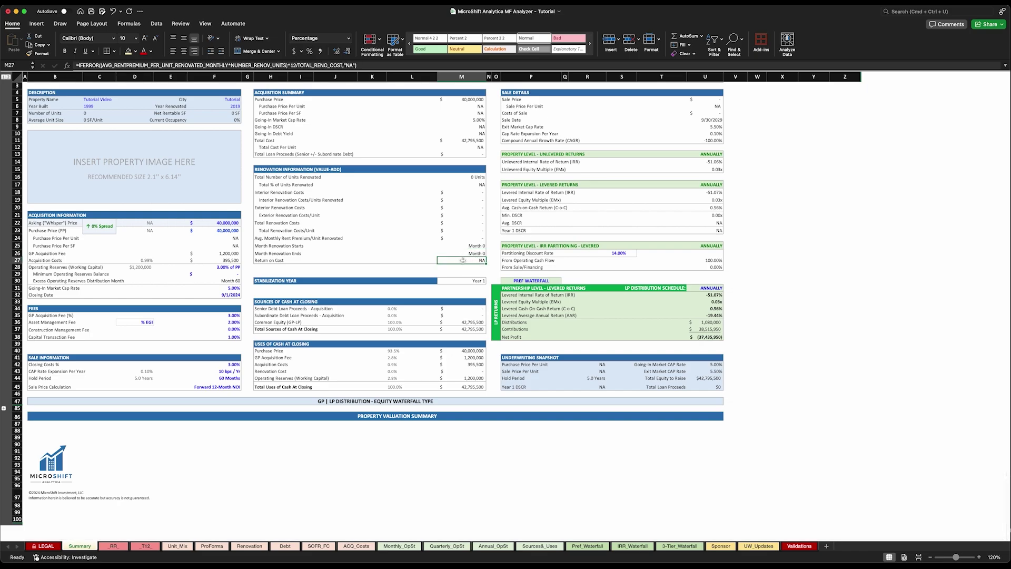
# Step: Examine how the Stabilization Year is derived from the month the renovation ends
pyautogui.scroll(1, 461, 258)
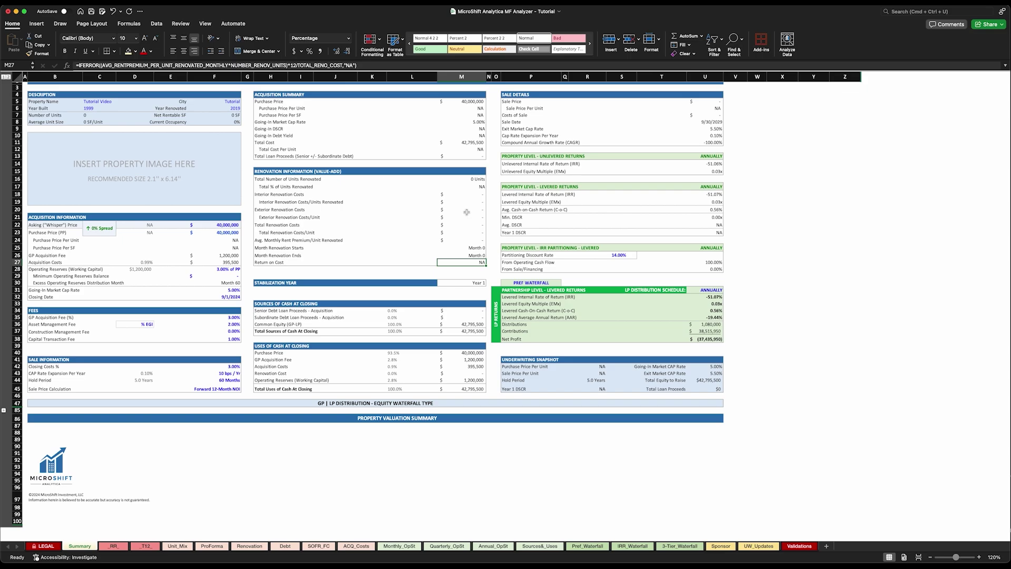
pyautogui.scroll(2, 461, 229)
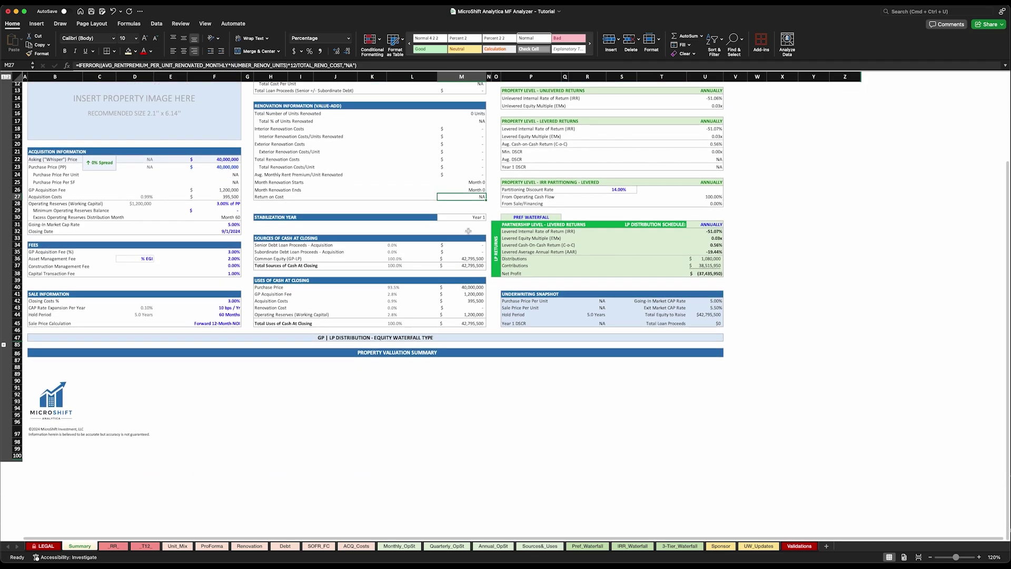
pyautogui.click(457, 295)
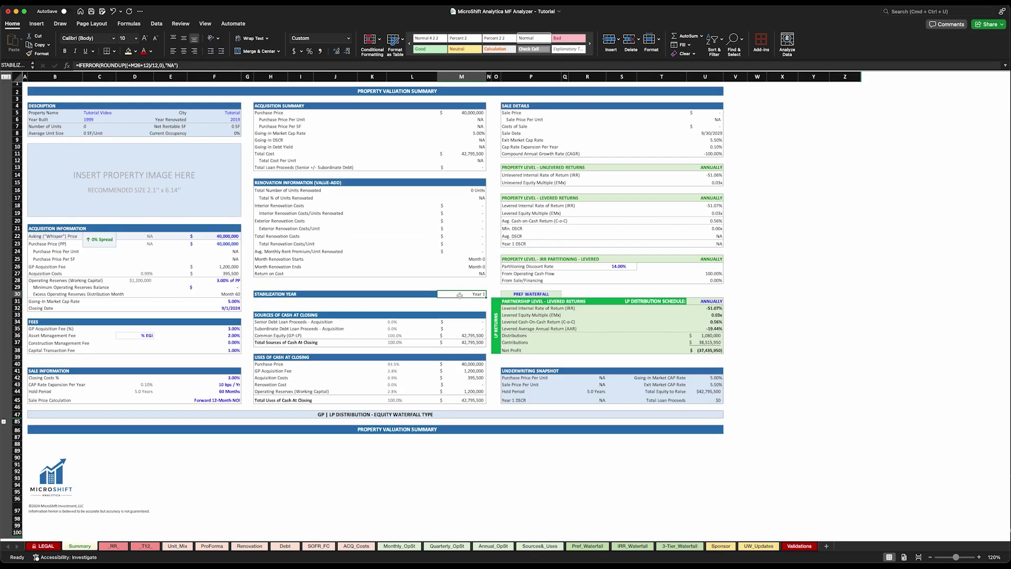
pyautogui.click(474, 267)
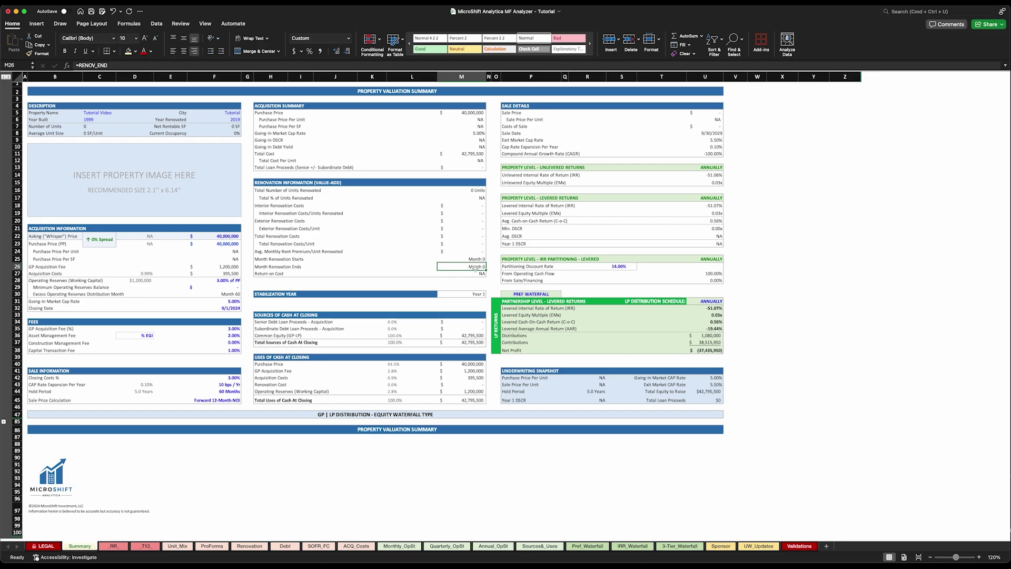
pyautogui.click(465, 294)
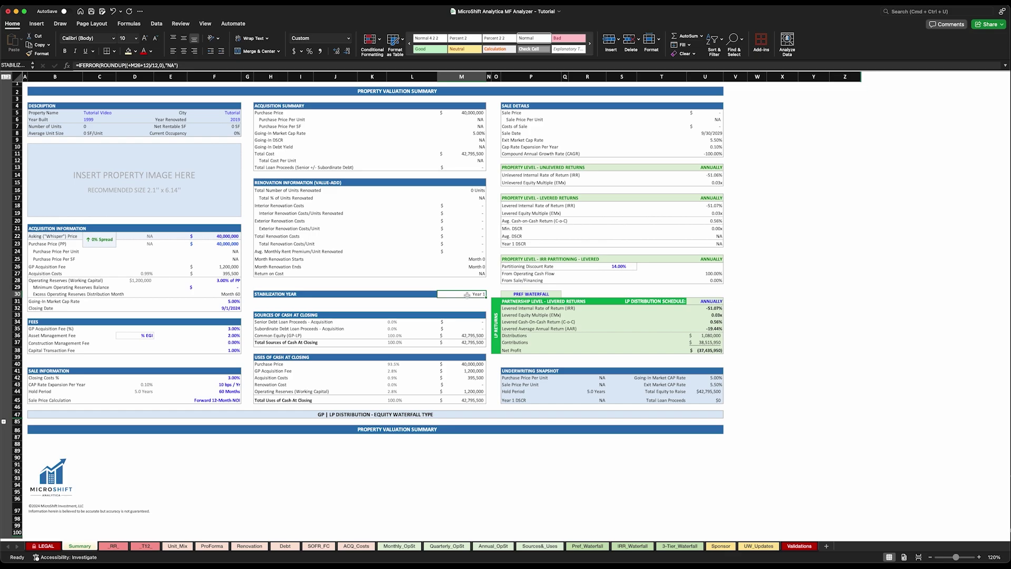
# Step: Review the senior debt proceeds, subordinate debt proceeds and GP-LP common equity under Sources of Cash at Closing
pyautogui.scroll(-2, 467, 295)
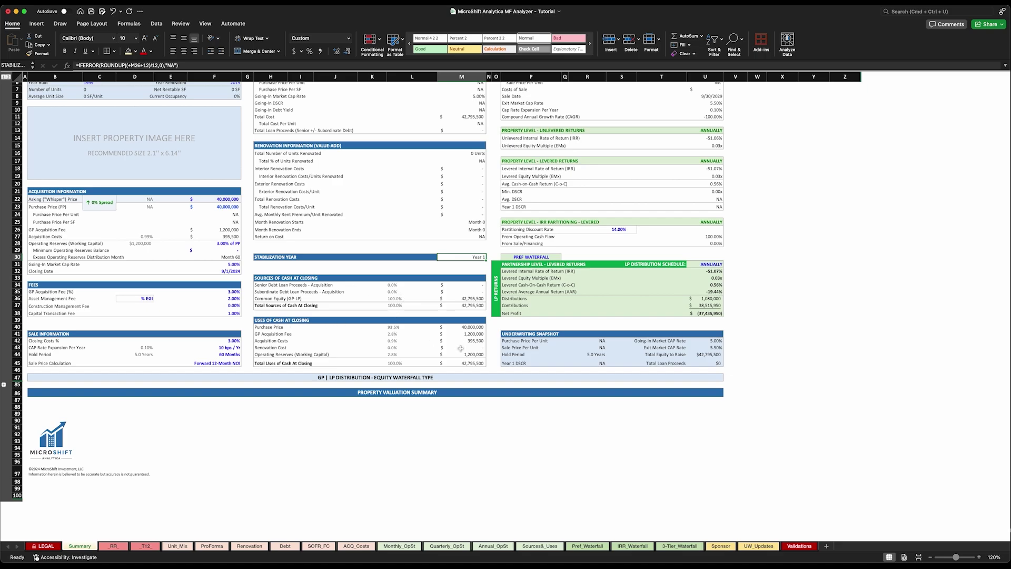
pyautogui.click(467, 285)
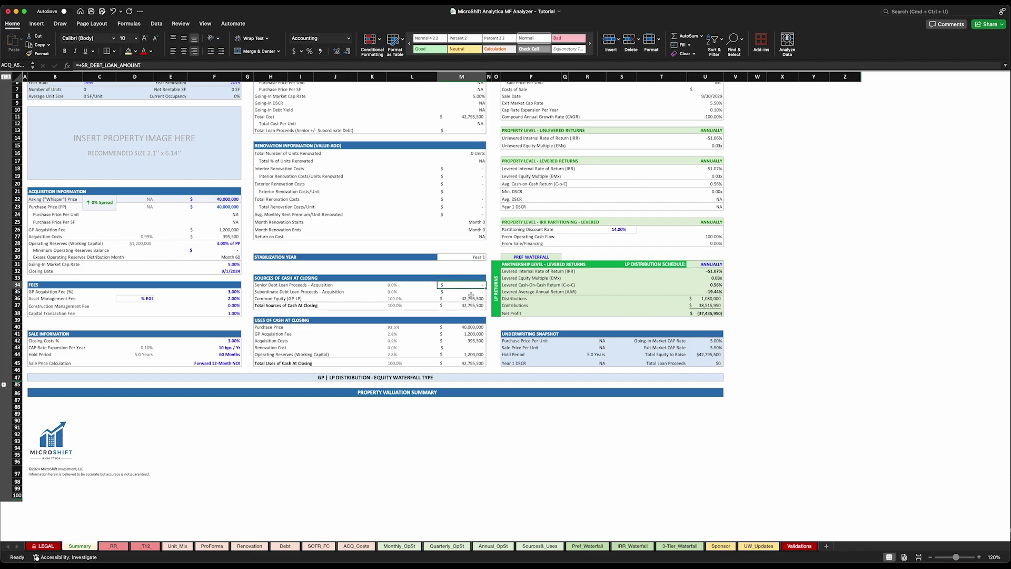
pyautogui.click(468, 293)
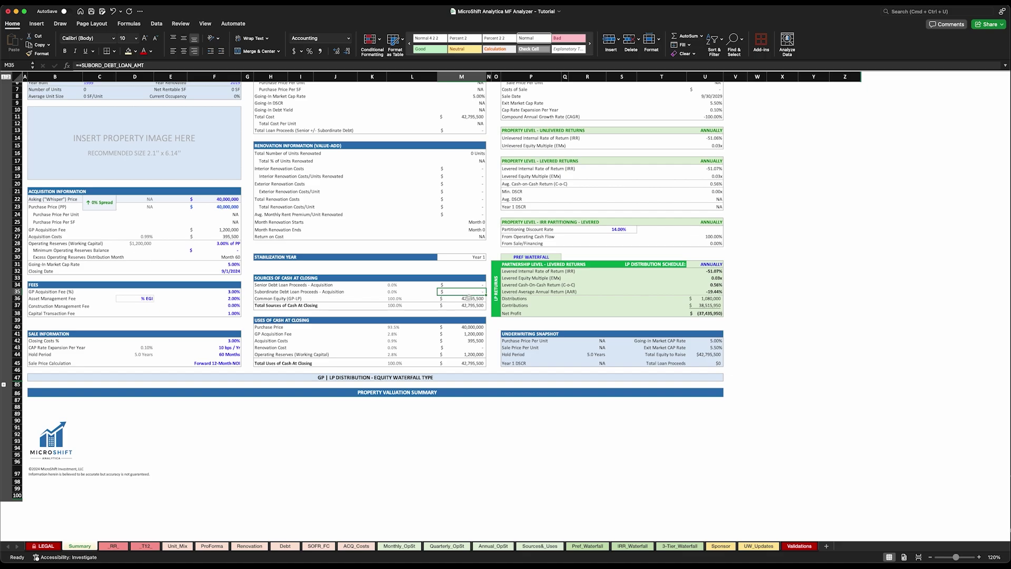
pyautogui.click(466, 299)
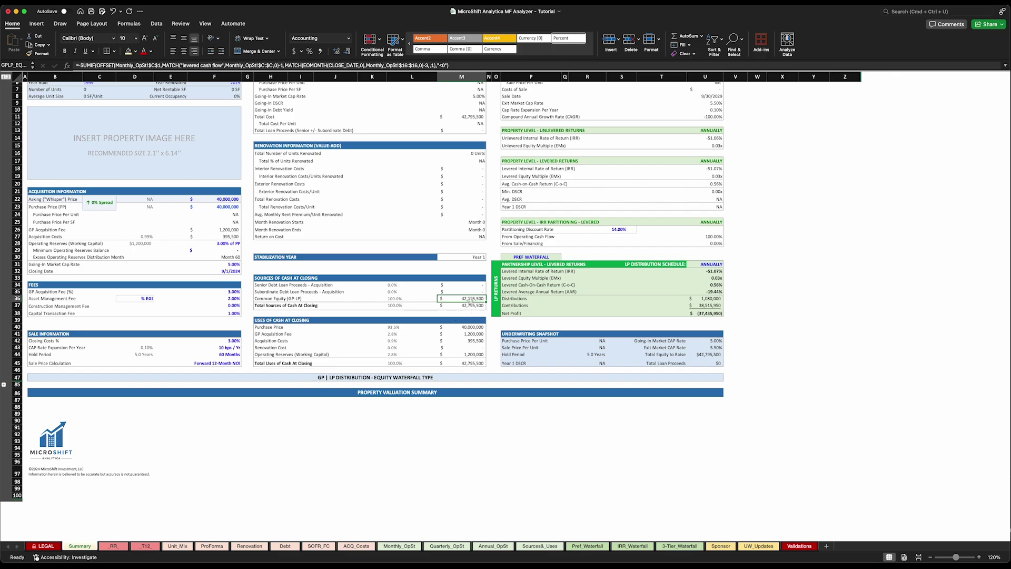
# Step: Review each line of Uses of Cash at Closing and compare total uses with total sources of cash
pyautogui.scroll(2, 474, 321)
pyautogui.click(476, 348)
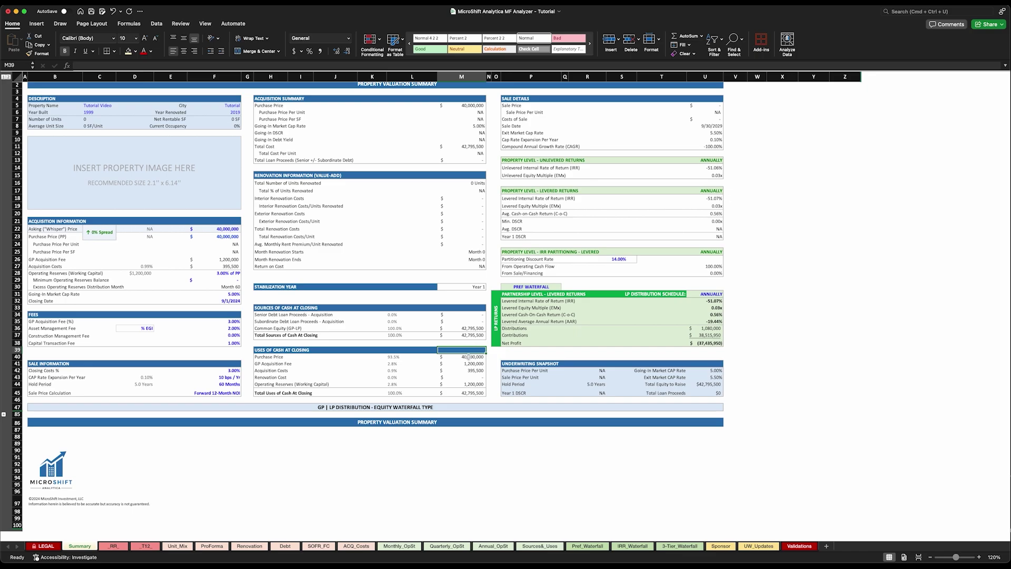
pyautogui.click(474, 358)
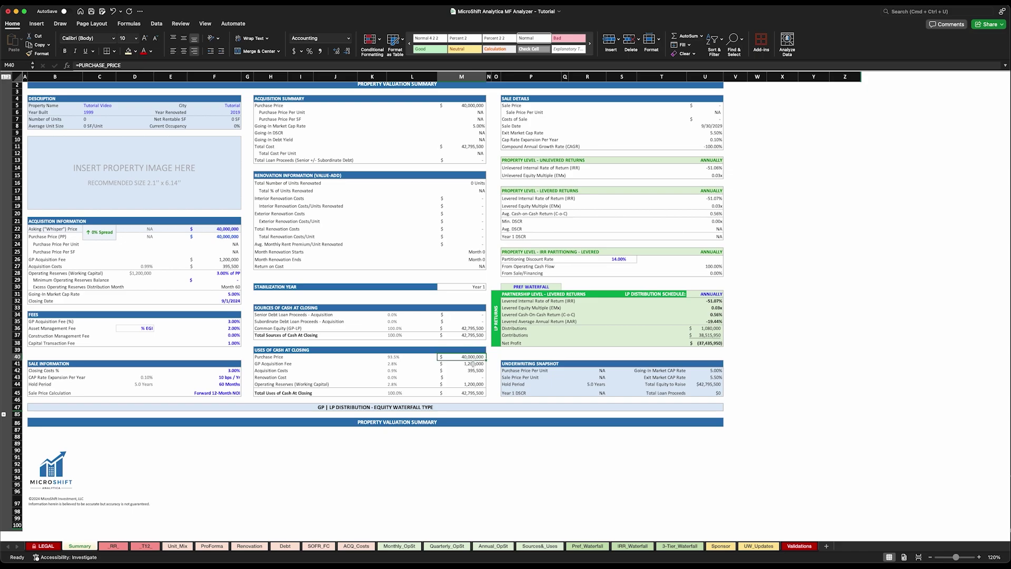
pyautogui.click(473, 364)
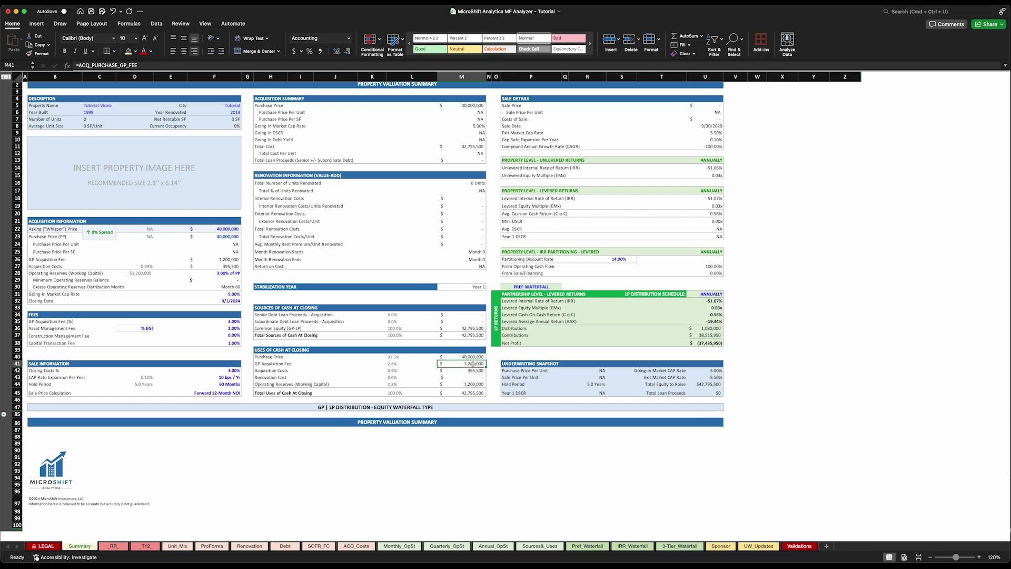
pyautogui.click(477, 371)
pyautogui.click(473, 377)
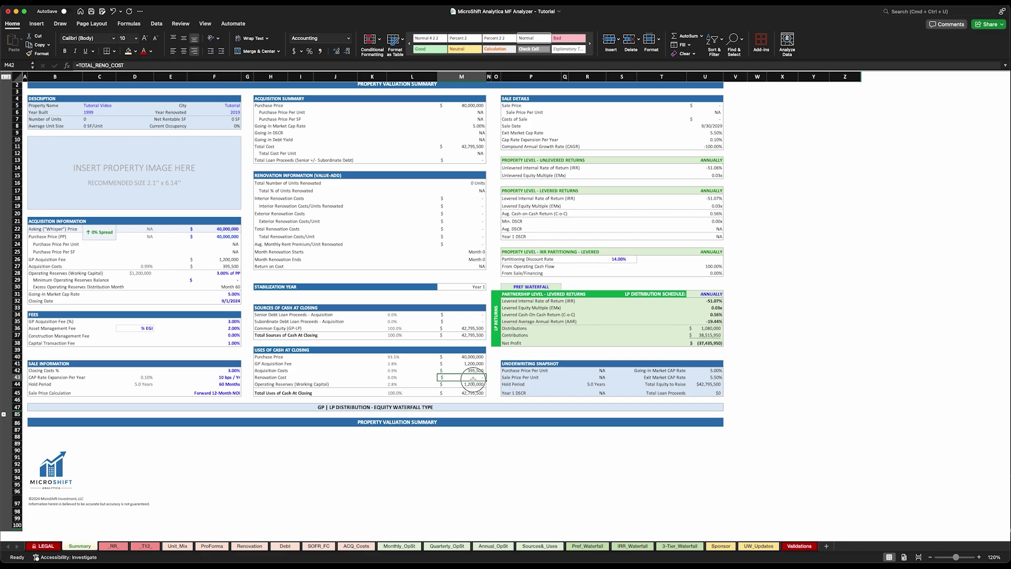
pyautogui.click(473, 384)
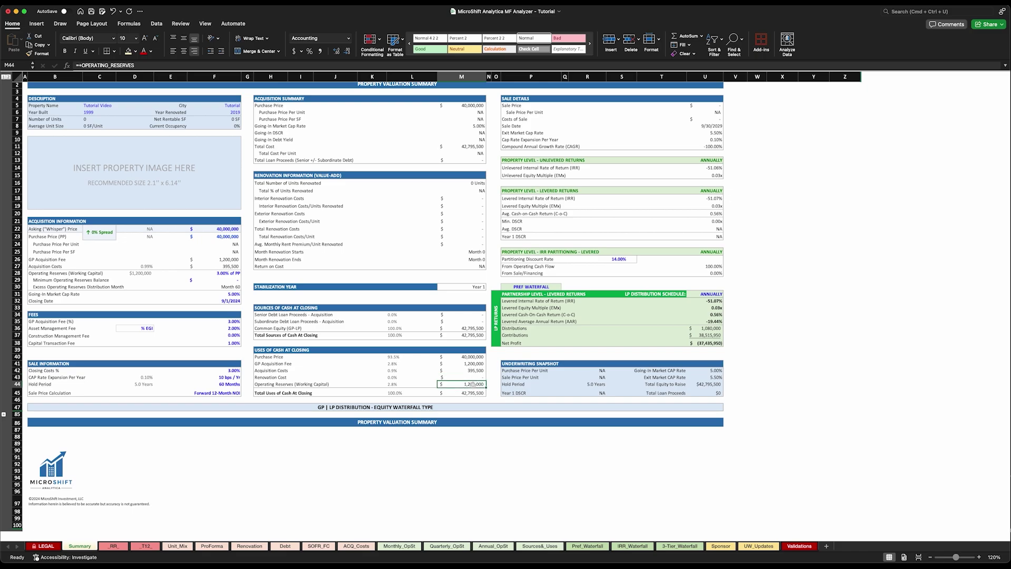
pyautogui.click(473, 393)
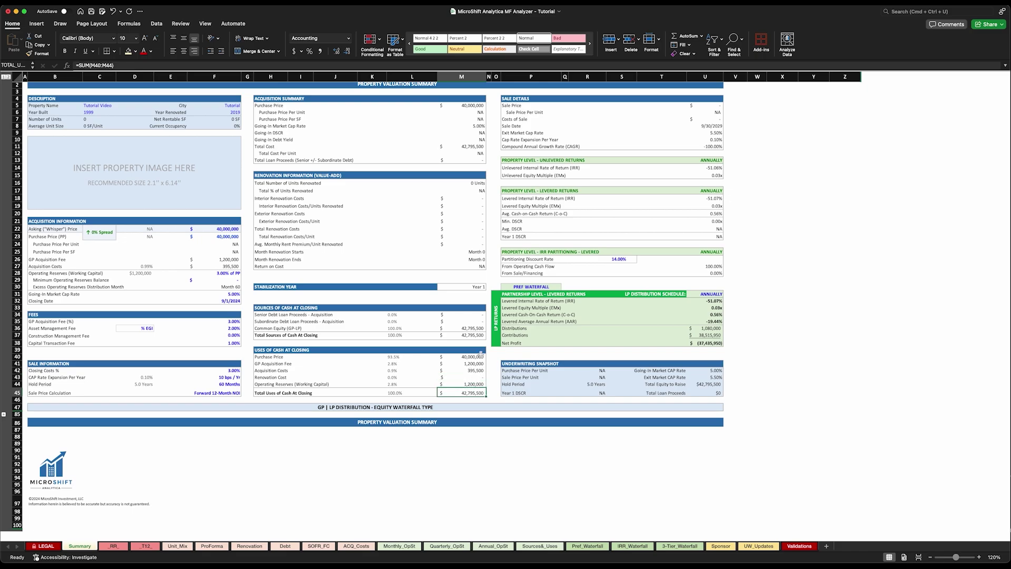
pyautogui.click(468, 335)
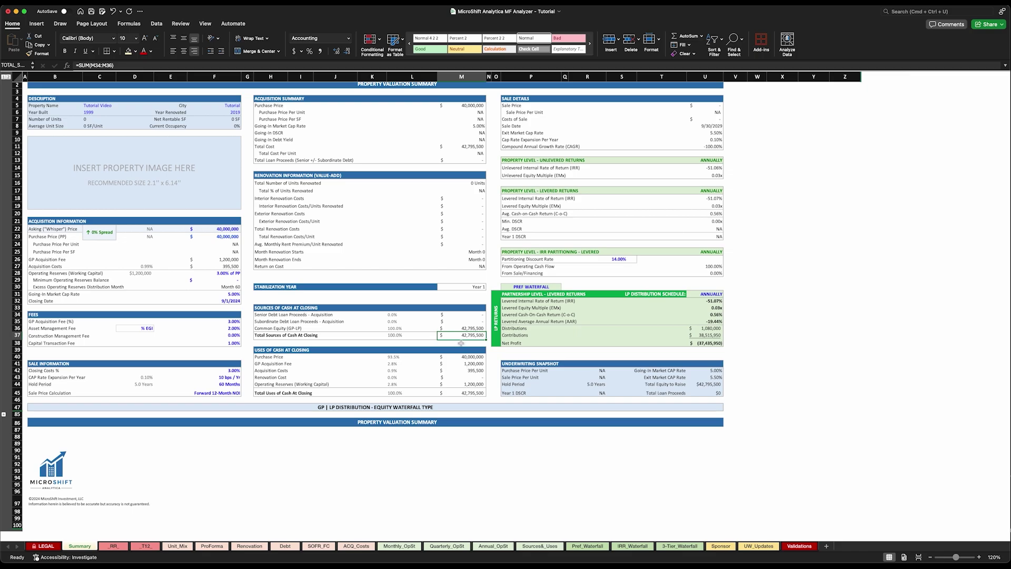
pyautogui.scroll(1, 461, 343)
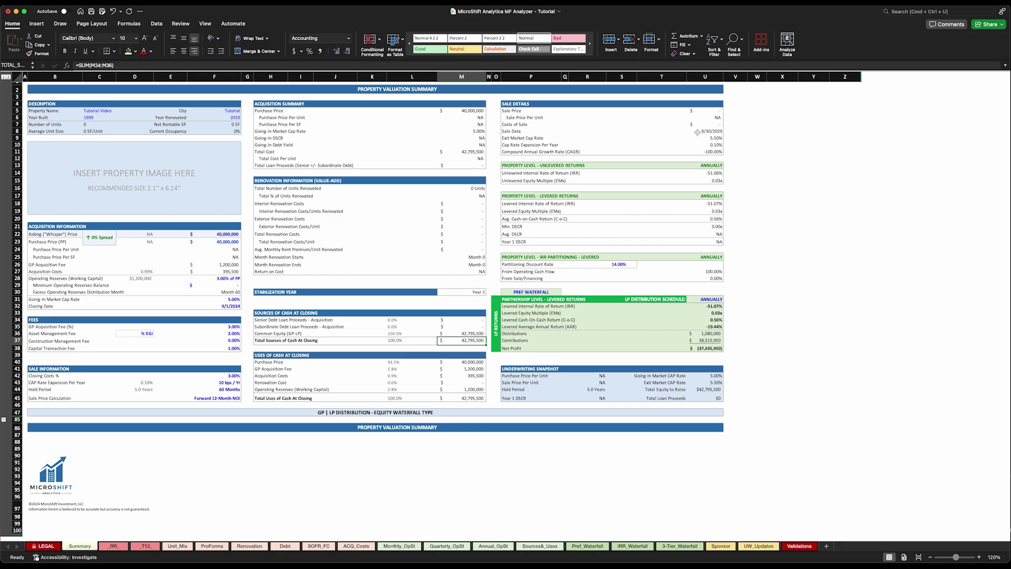
# Step: Review the sale price, sale price per unit and costs of sale in the Sale Details section
pyautogui.click(708, 113)
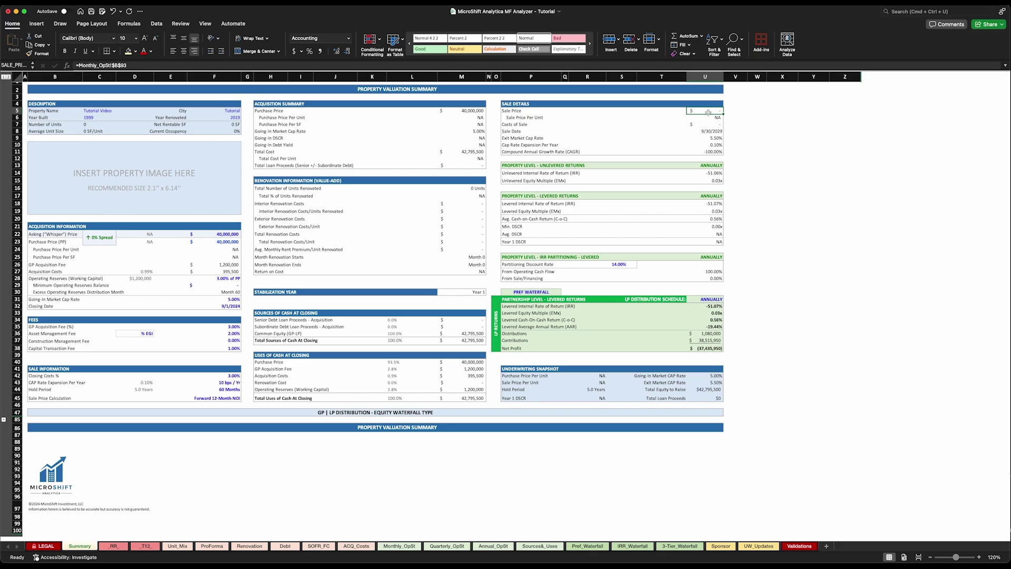
pyautogui.click(705, 118)
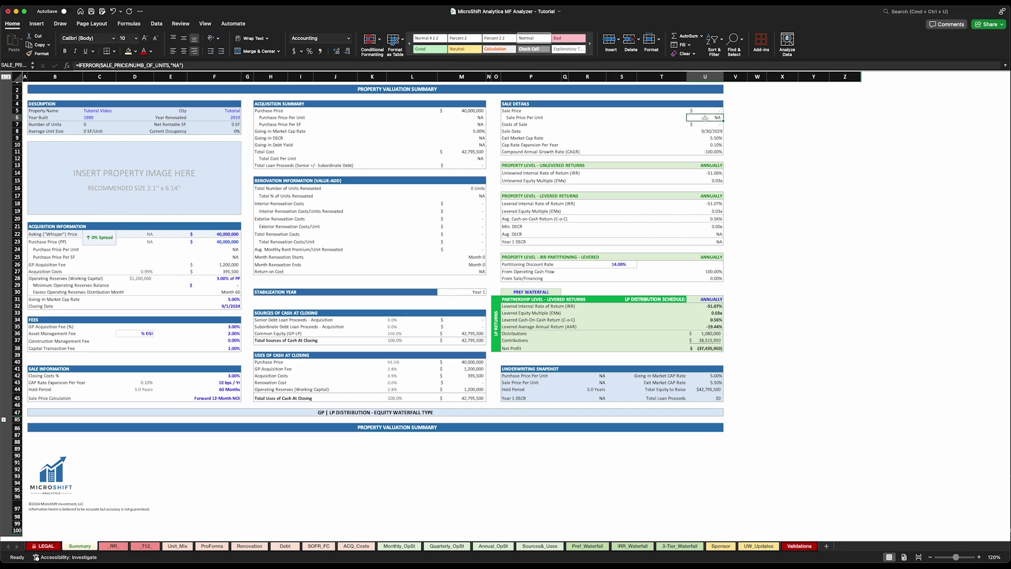
pyautogui.click(706, 125)
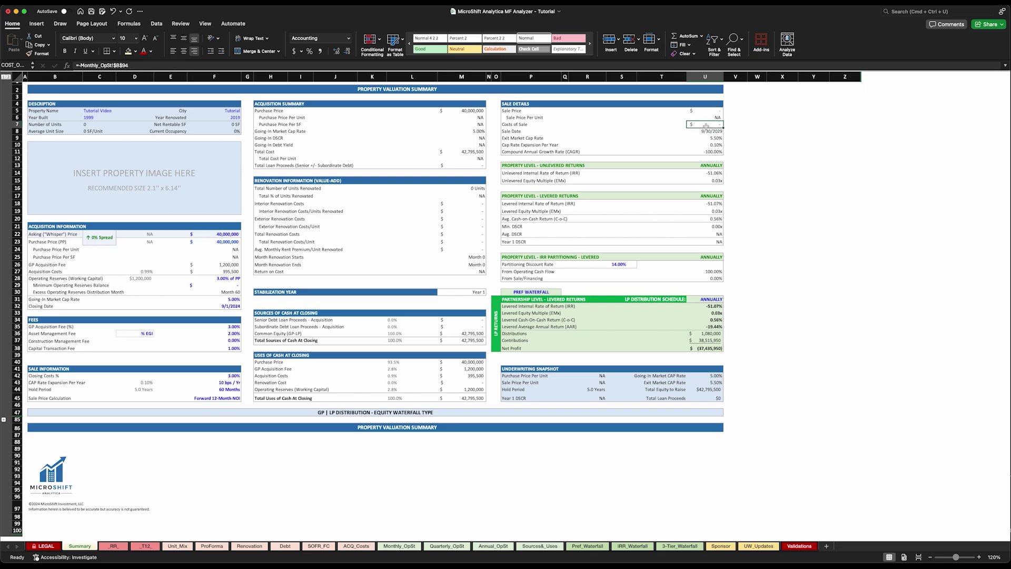
# Step: Check how the sale date follows from the closing date and the hold period
pyautogui.click(705, 132)
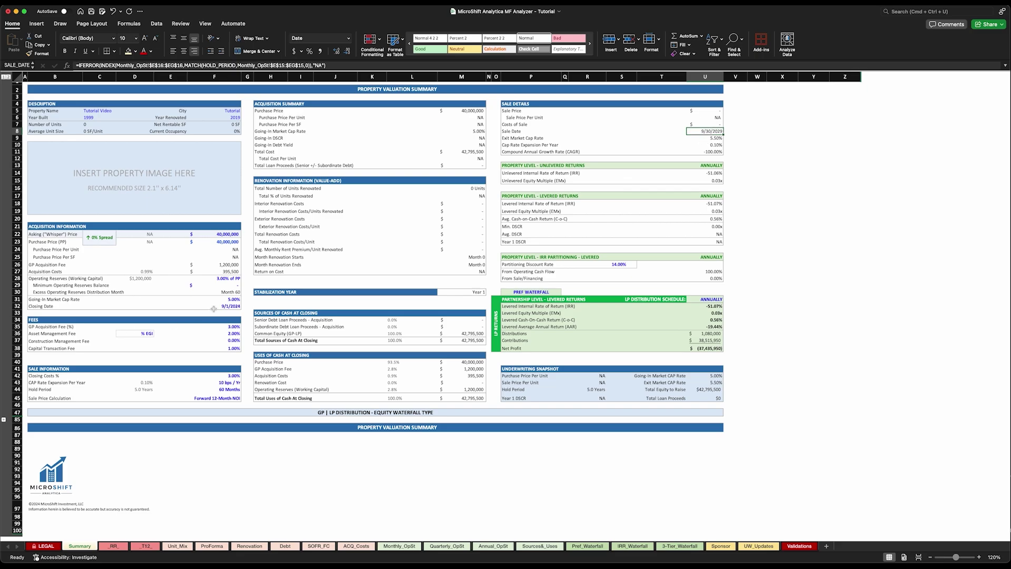
pyautogui.click(227, 306)
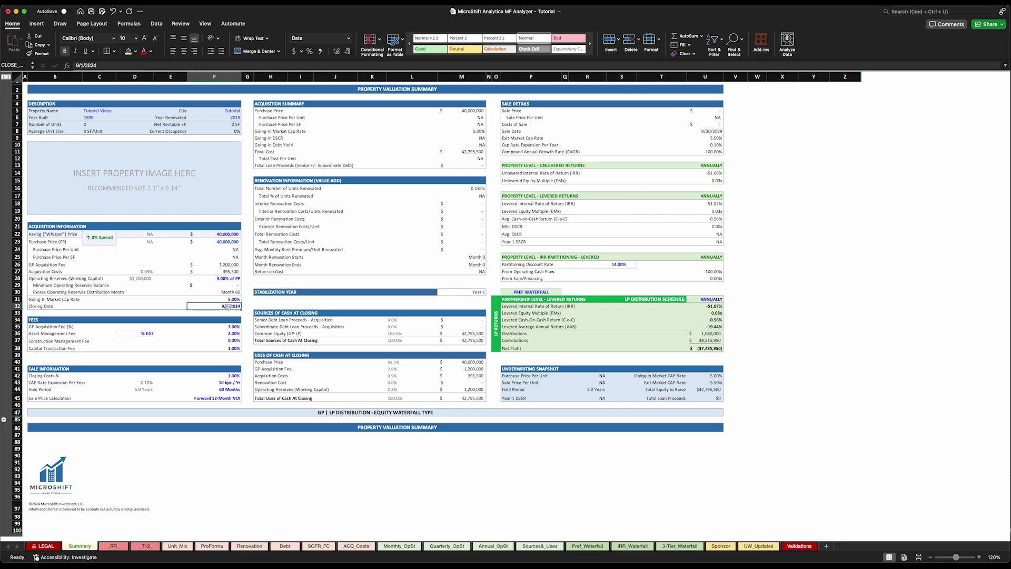
pyautogui.click(224, 390)
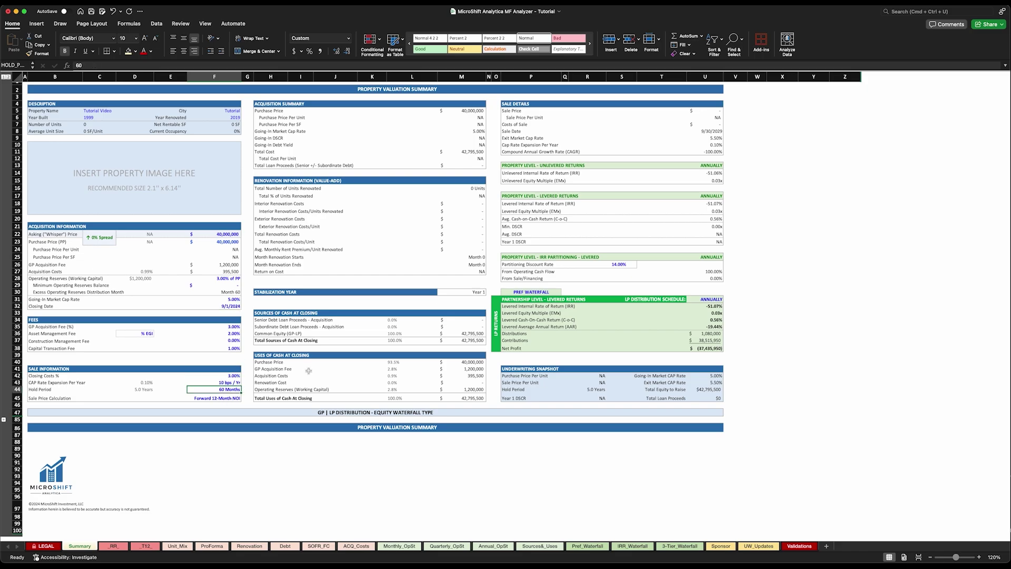
pyautogui.click(717, 132)
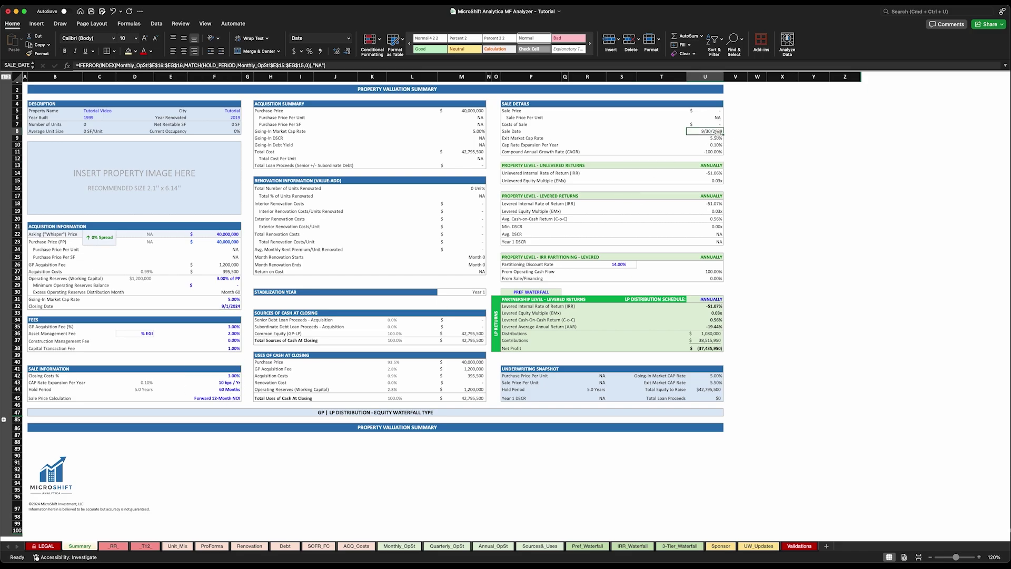
# Step: Review the exit market cap rate against the yearly cap rate expansion input, and the compound annual growth rate in Sale Details
pyautogui.click(715, 138)
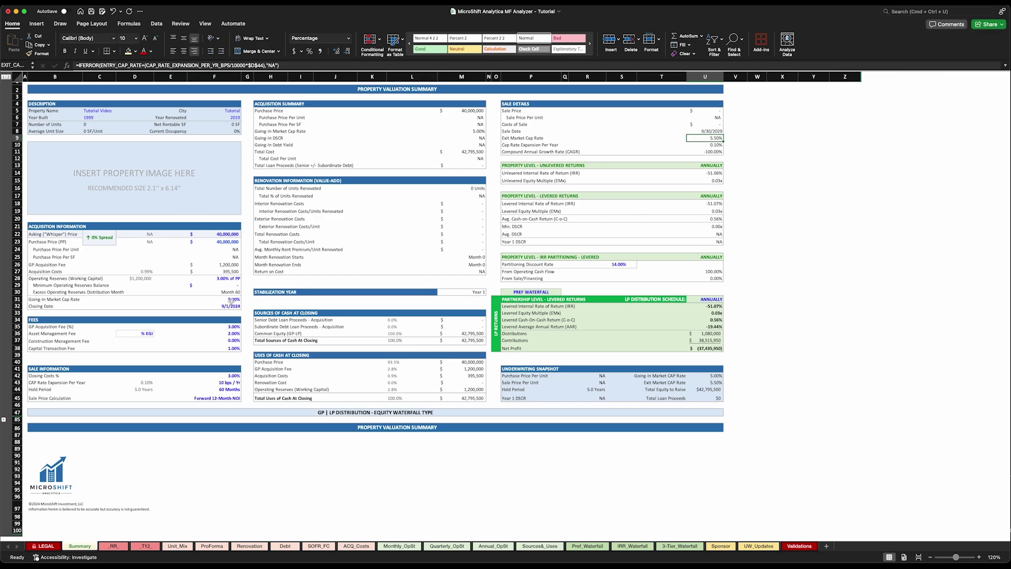
pyautogui.click(226, 383)
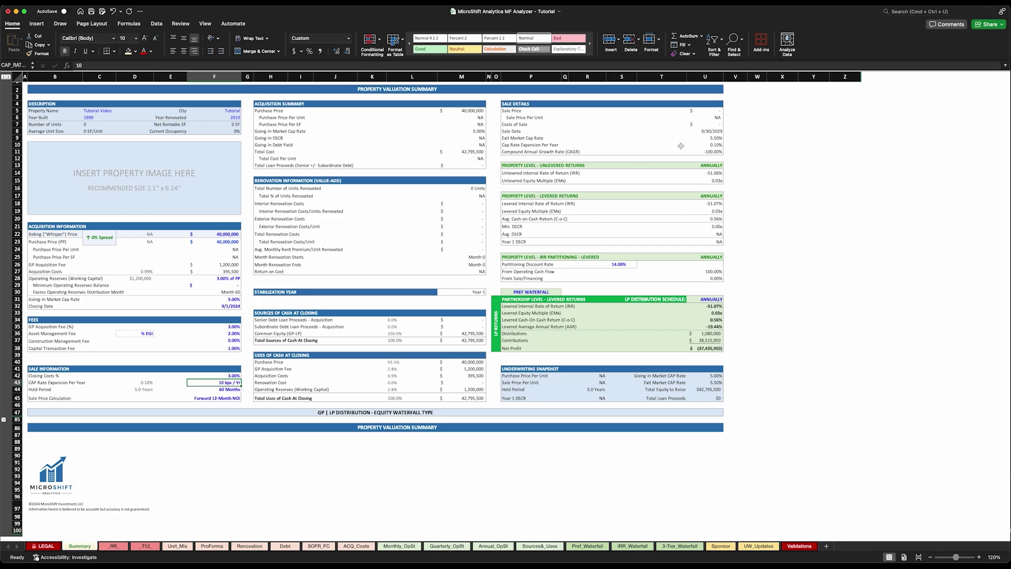
pyautogui.click(708, 151)
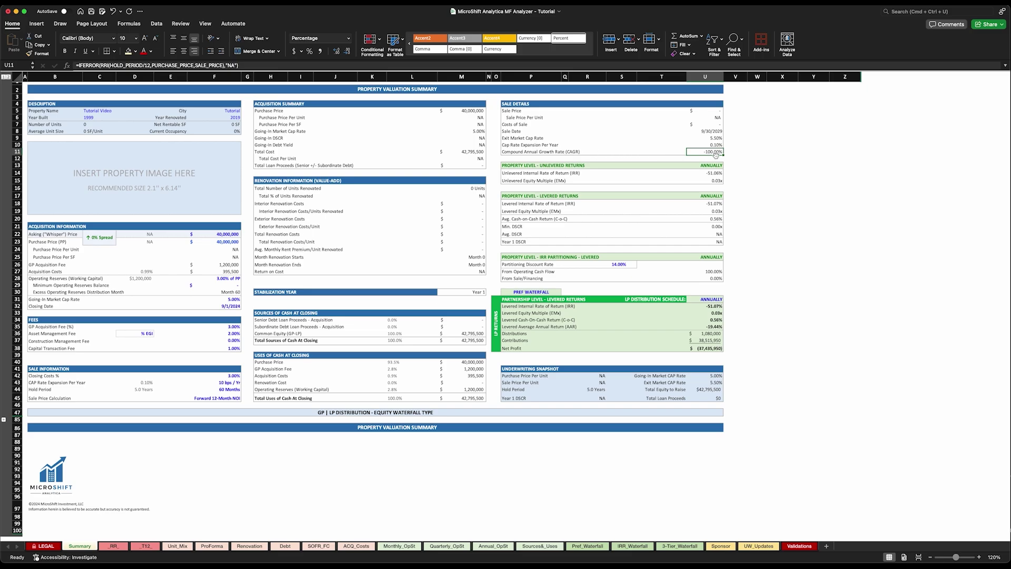
pyautogui.scroll(1, 714, 155)
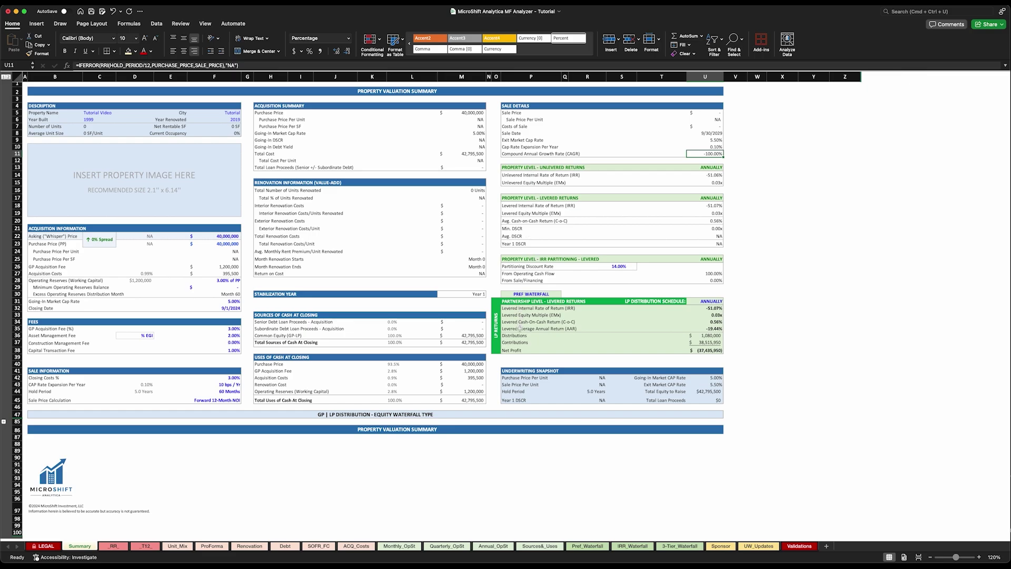
# Step: Choose PREF WATERFALL as the waterfall for the partnership-level levered returns and ANNUALLY as the LP distribution schedule
pyautogui.click(529, 294)
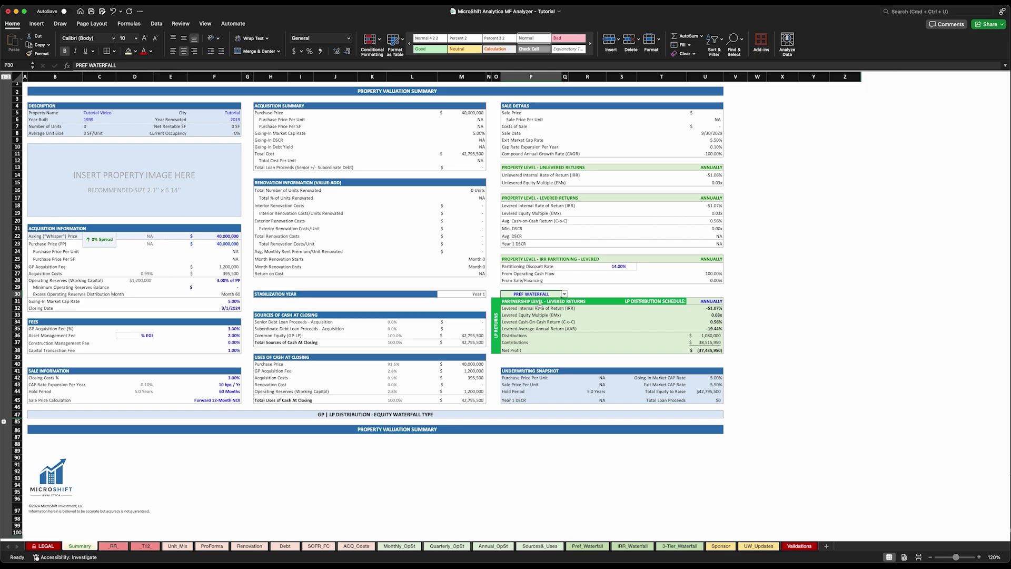
pyautogui.click(564, 295)
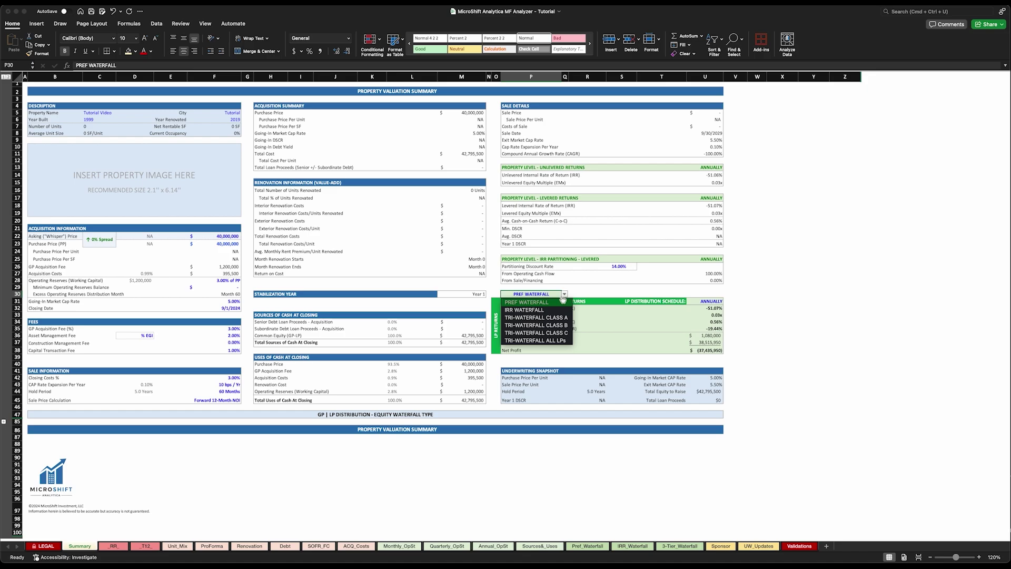
pyautogui.click(536, 304)
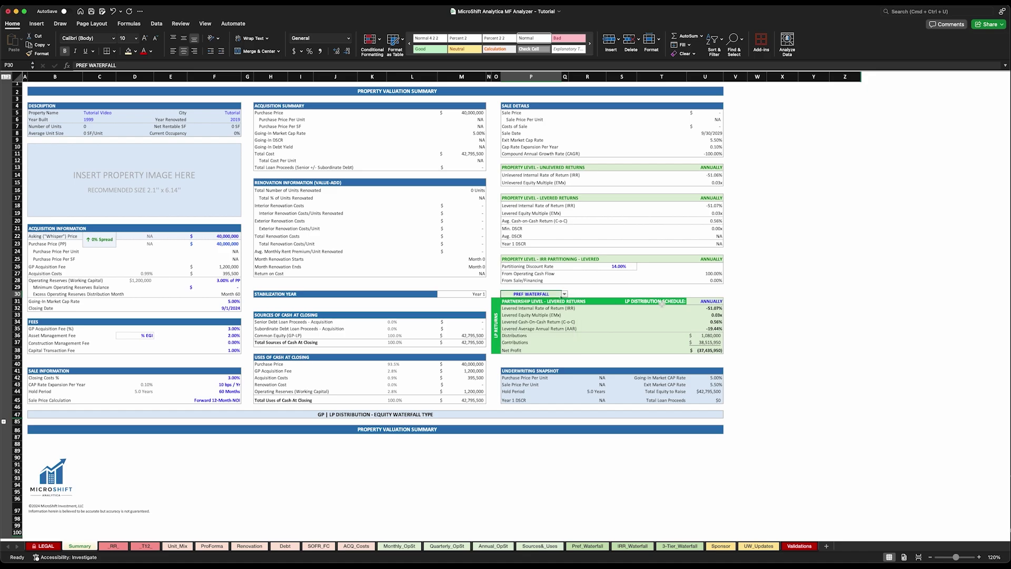
pyautogui.click(711, 302)
pyautogui.click(725, 302)
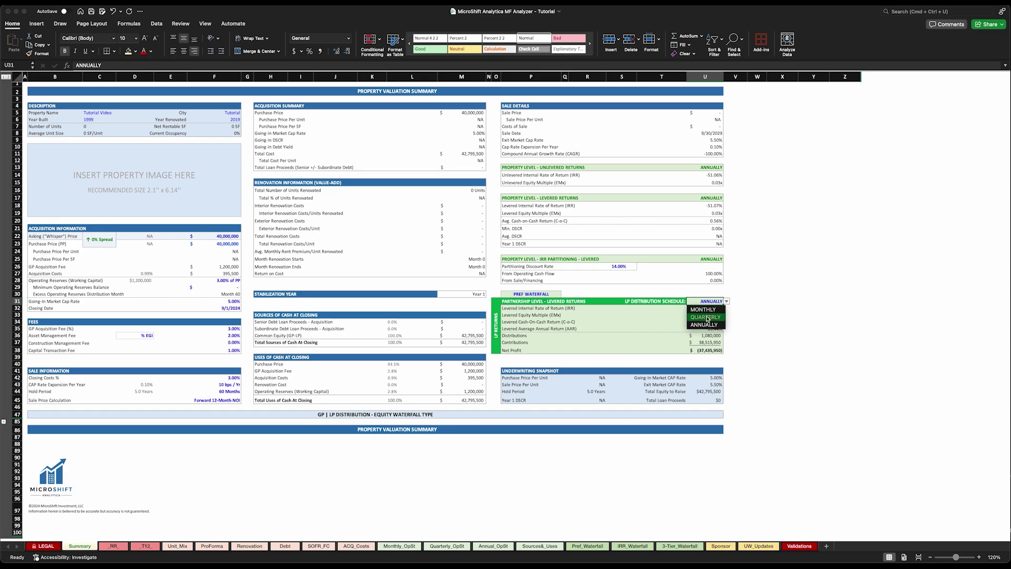
pyautogui.click(704, 325)
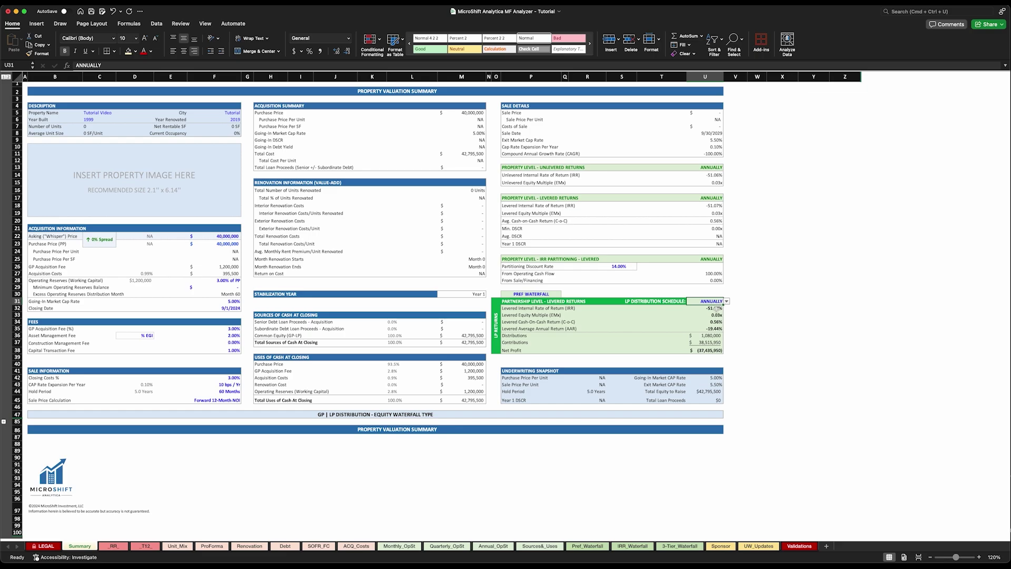
# Step: Review the LP levered IRR, equity multiple, cash-on-cash return and average annual return in the partnership-level returns
pyautogui.click(718, 309)
pyautogui.click(716, 316)
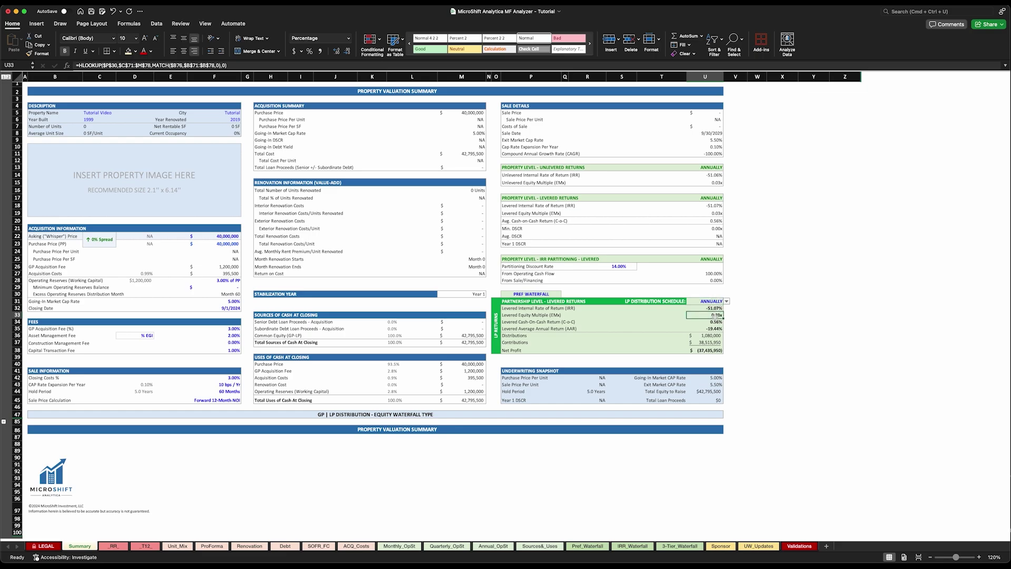
pyautogui.click(716, 323)
pyautogui.click(713, 328)
# Step: Review the Underwriting Snapshot's sale price per unit, hold period, Year 1 DSCR, going-in and exit cap rates, total equity to raise and total loan proceeds
pyautogui.scroll(-1, 532, 367)
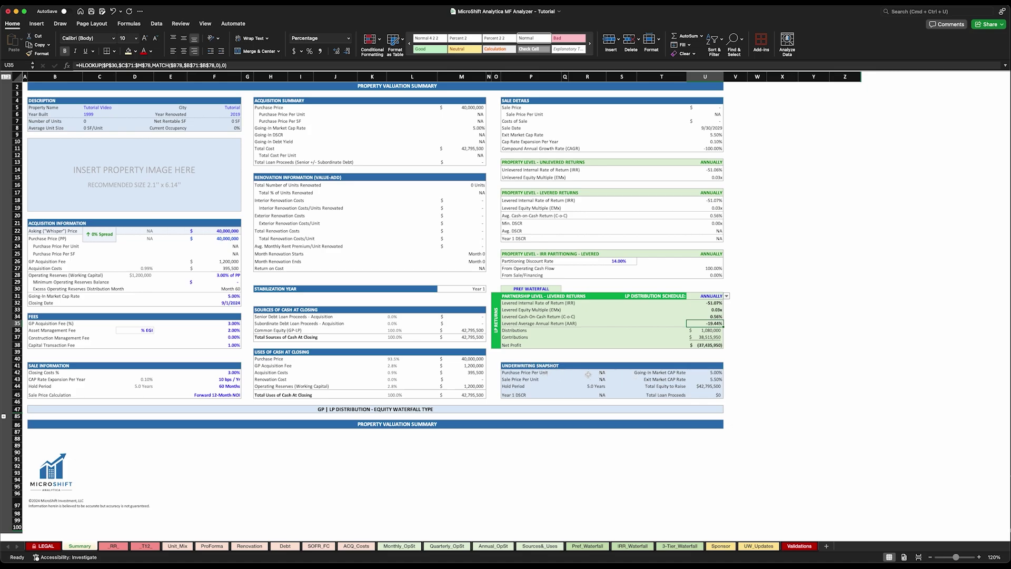
pyautogui.click(555, 380)
pyautogui.click(586, 380)
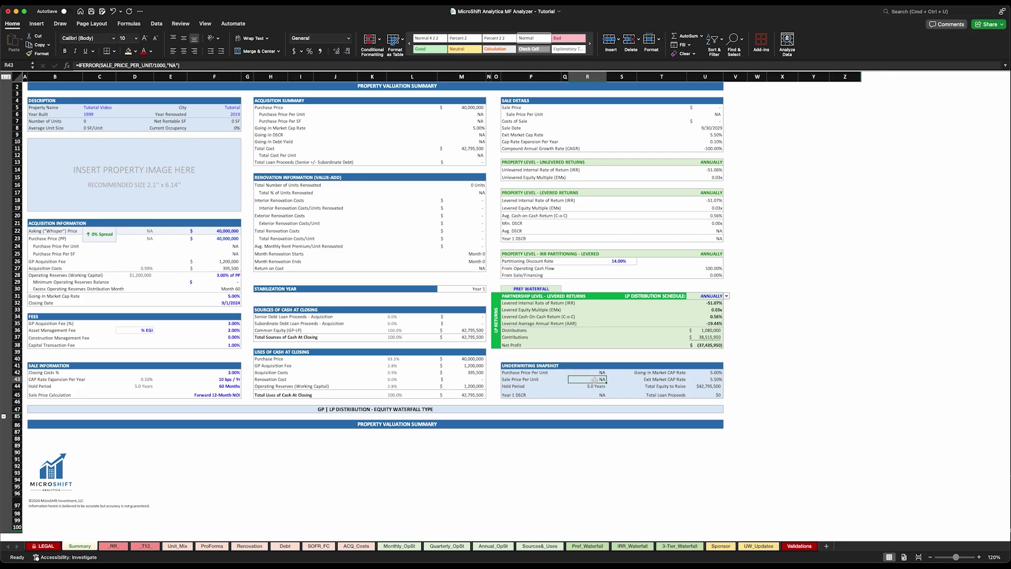
pyautogui.click(596, 386)
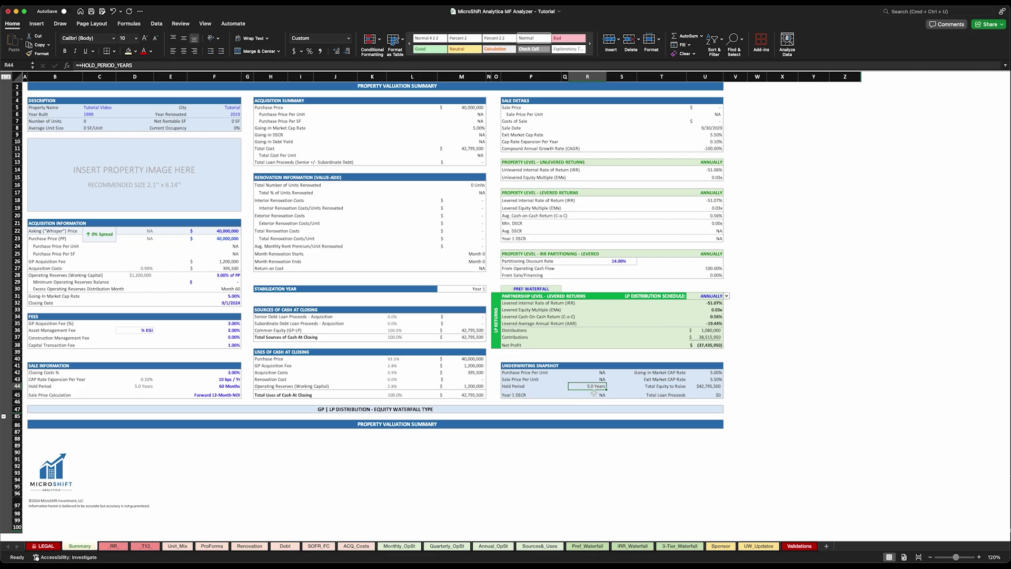
pyautogui.click(594, 393)
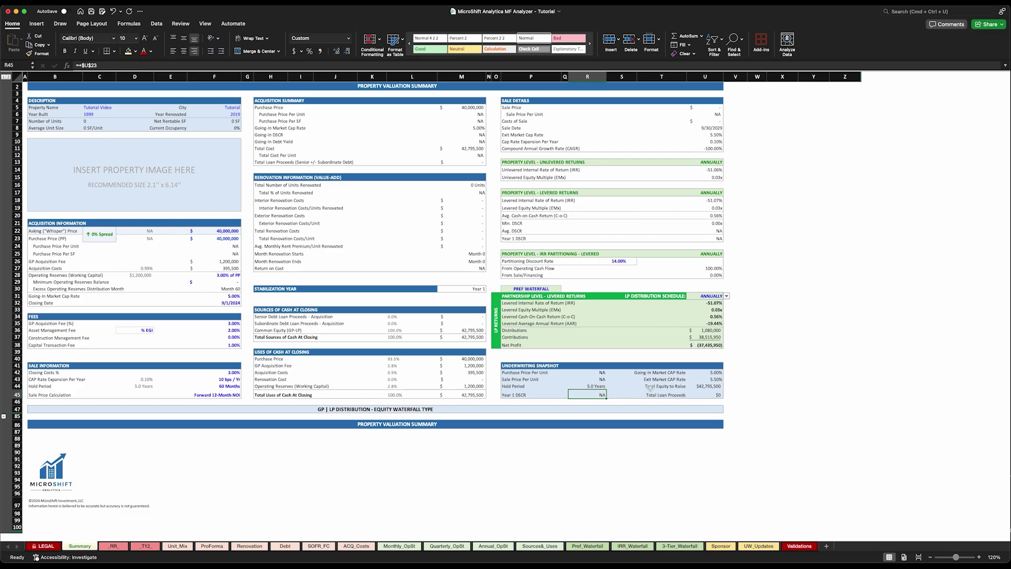
pyautogui.click(694, 374)
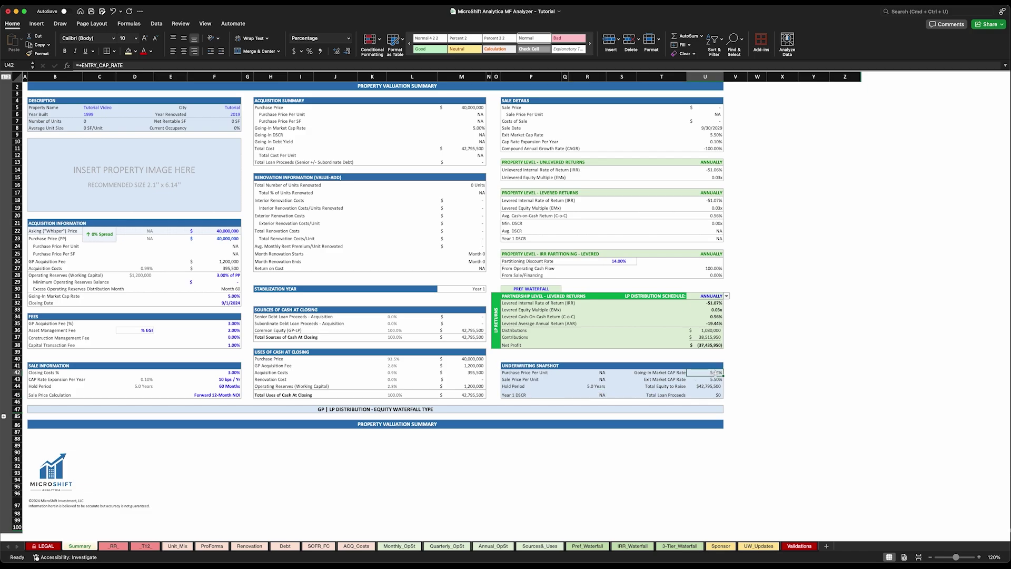
pyautogui.click(709, 379)
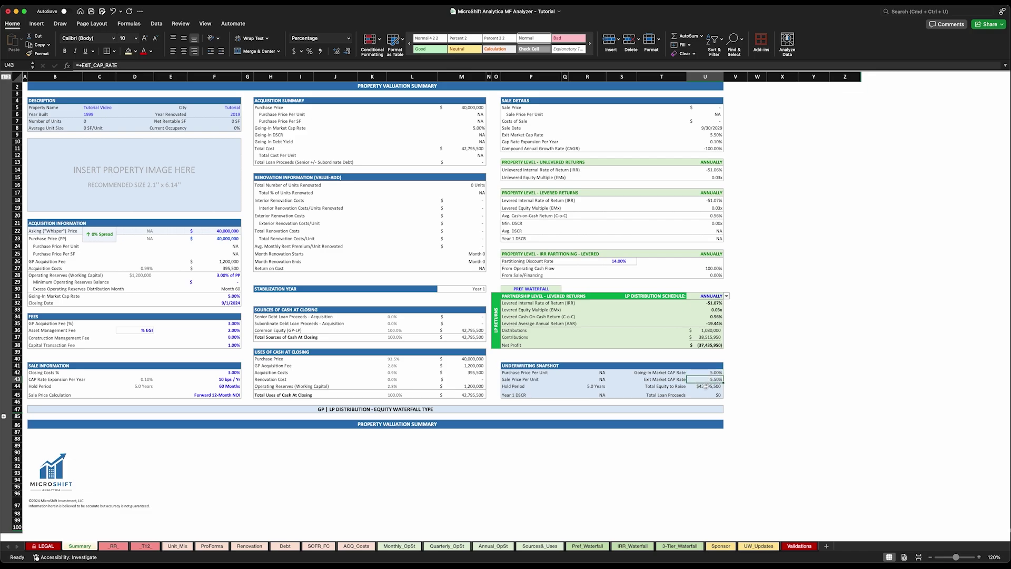
pyautogui.click(706, 386)
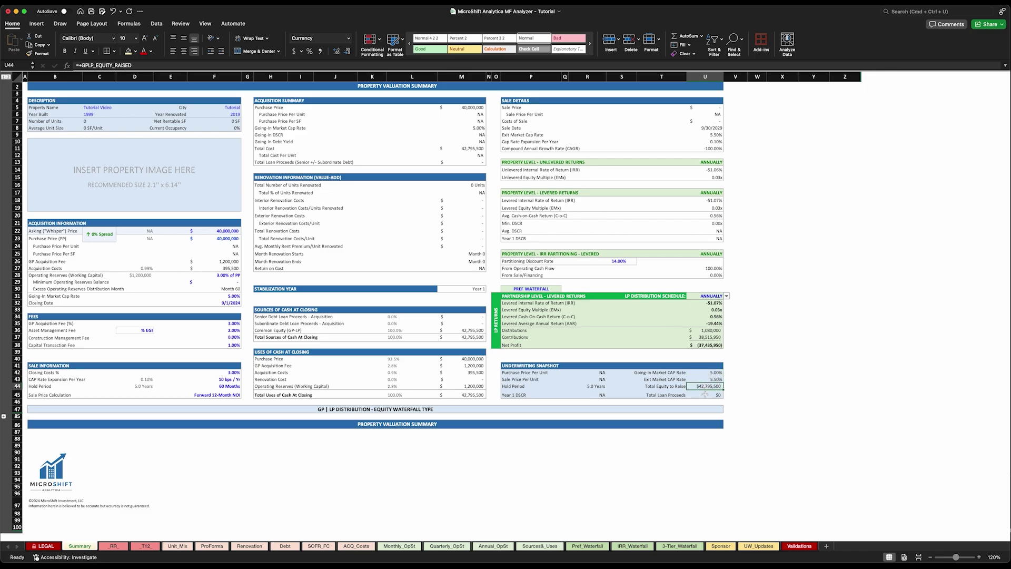
pyautogui.click(701, 394)
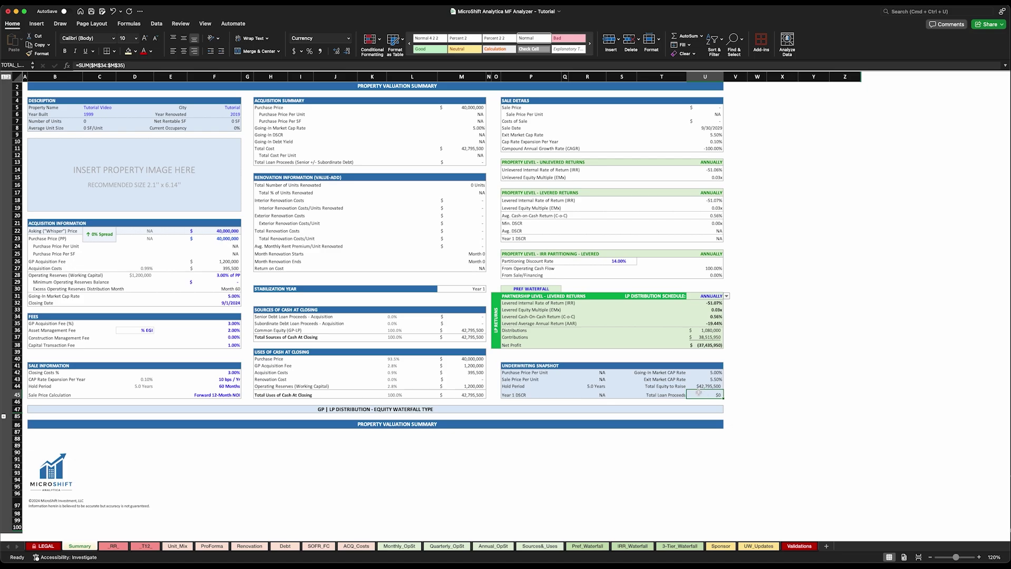
pyautogui.scroll(1, 698, 393)
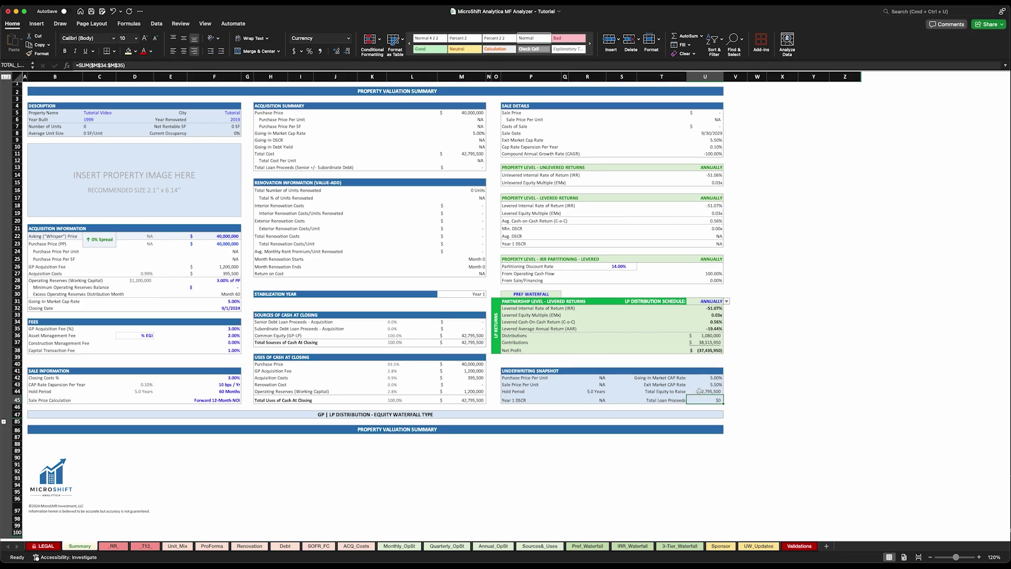